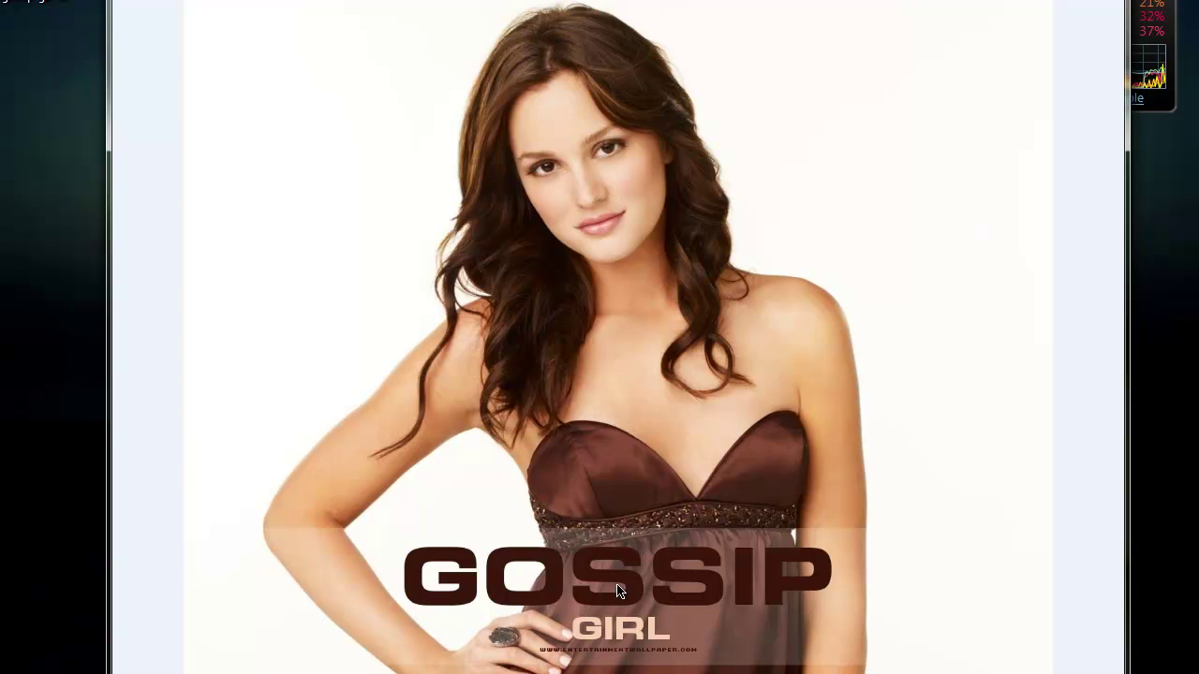
key(alt+F4)
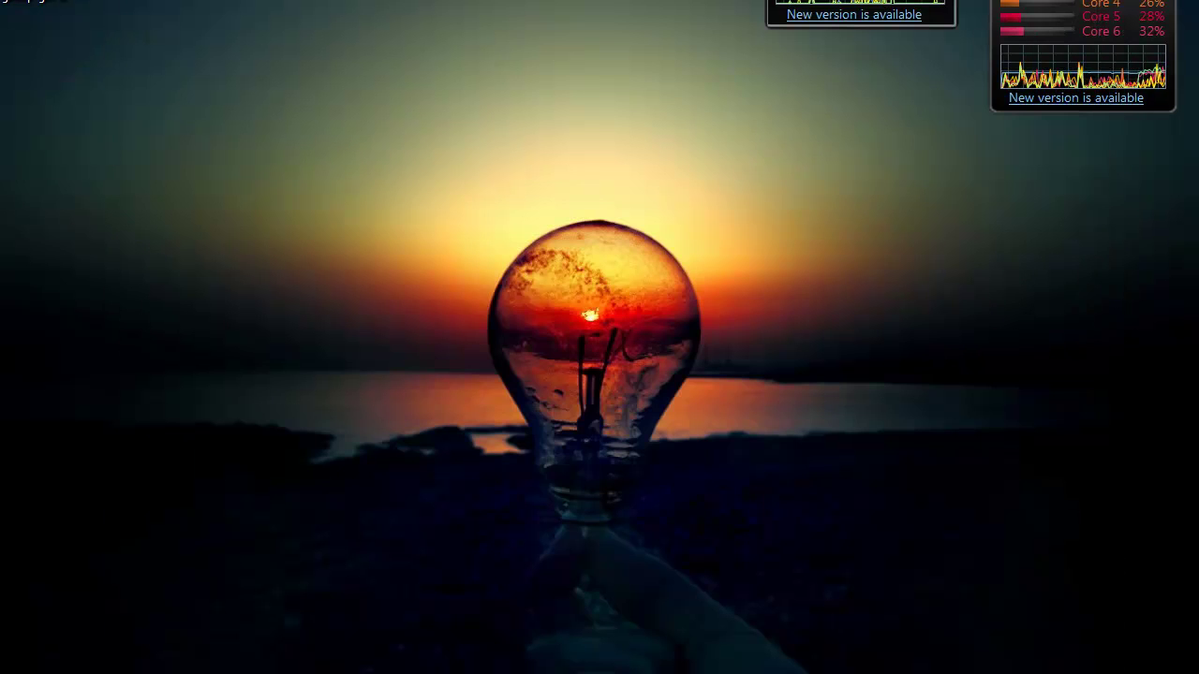
key(alt+f)
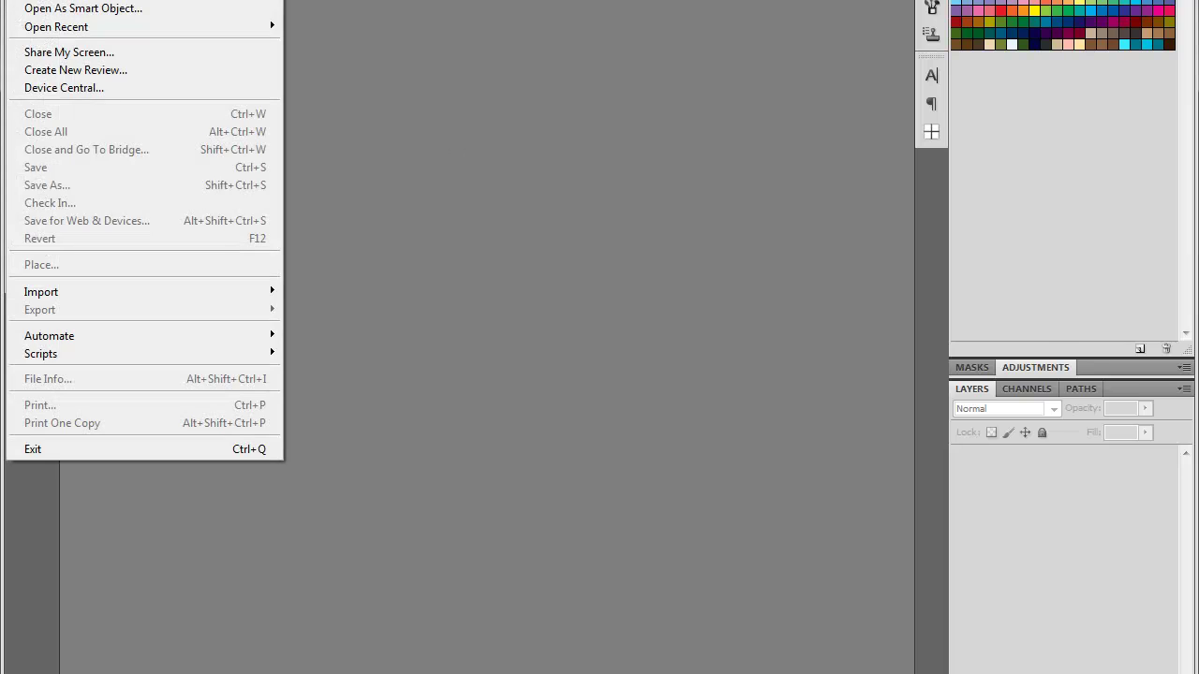
key(ctrl+o)
click(390, 117)
click(725, 208)
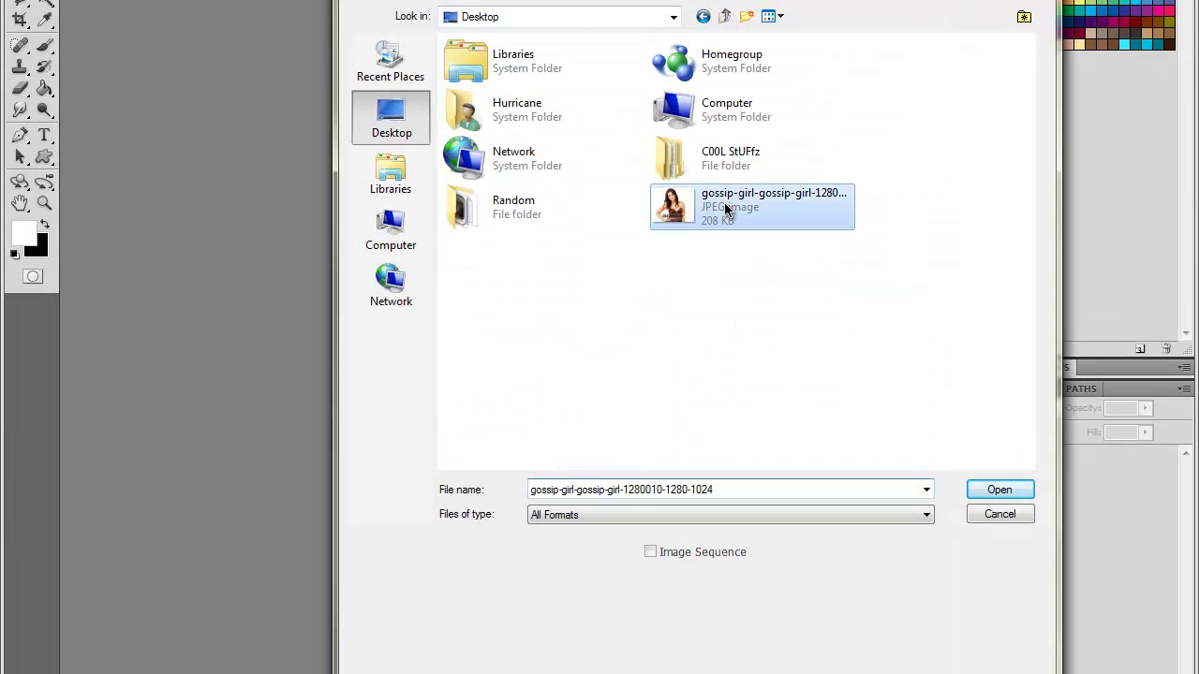
double_click(726, 207)
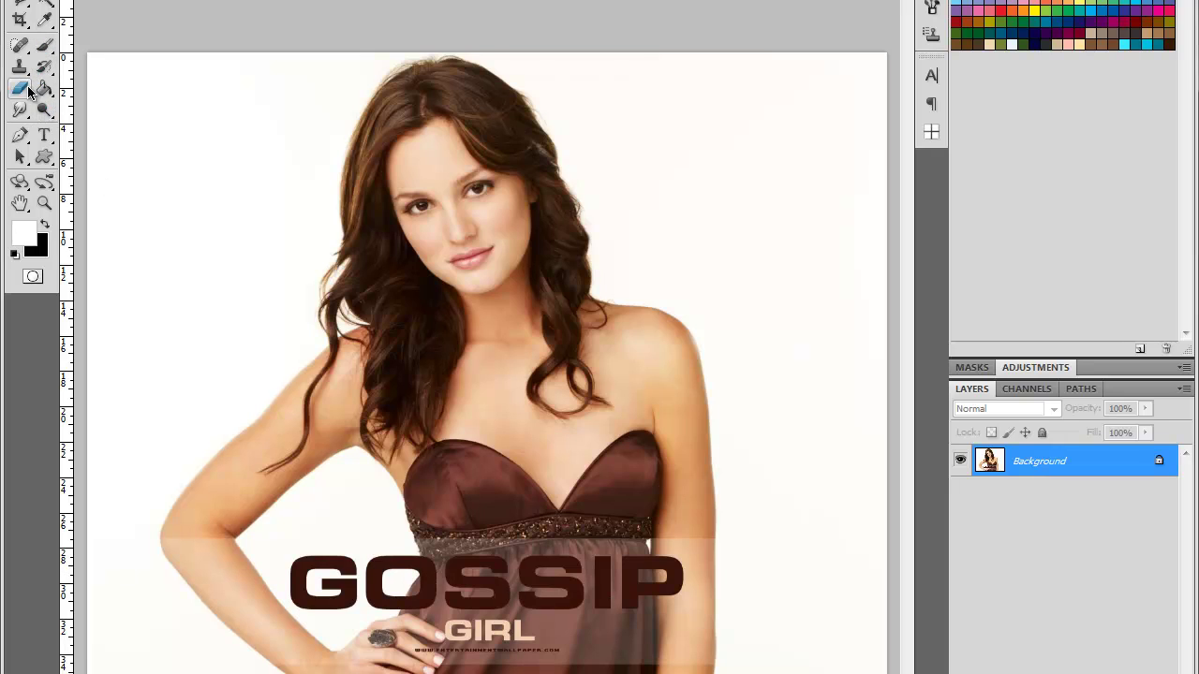
- Activate the Pen tool and add a new layer named Lips above the photo
click(45, 134)
click(20, 135)
click(70, 134)
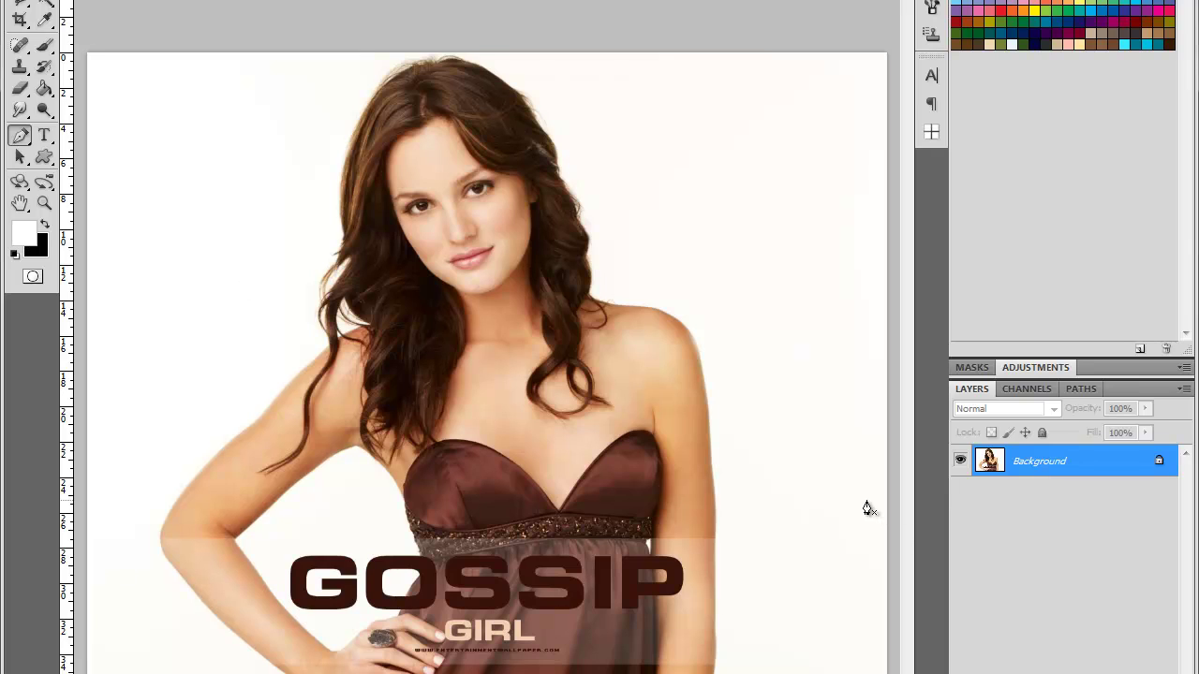
key(ctrl+shift+n)
key(Return)
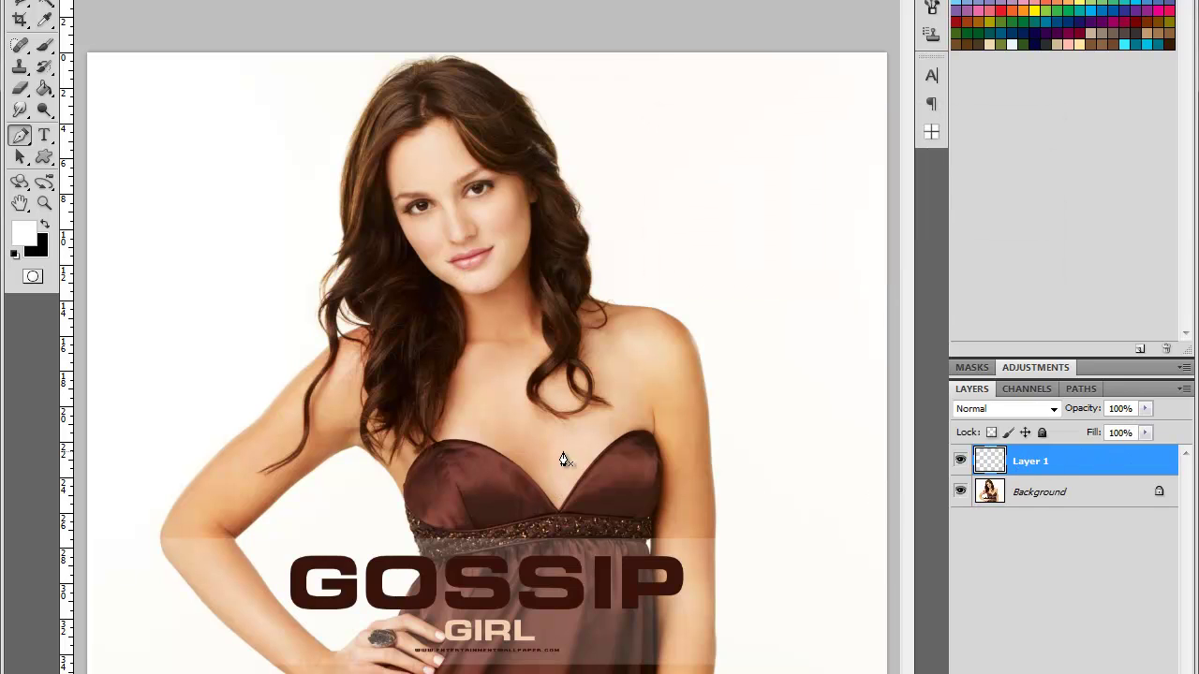
scroll(562, 459, up, 3)
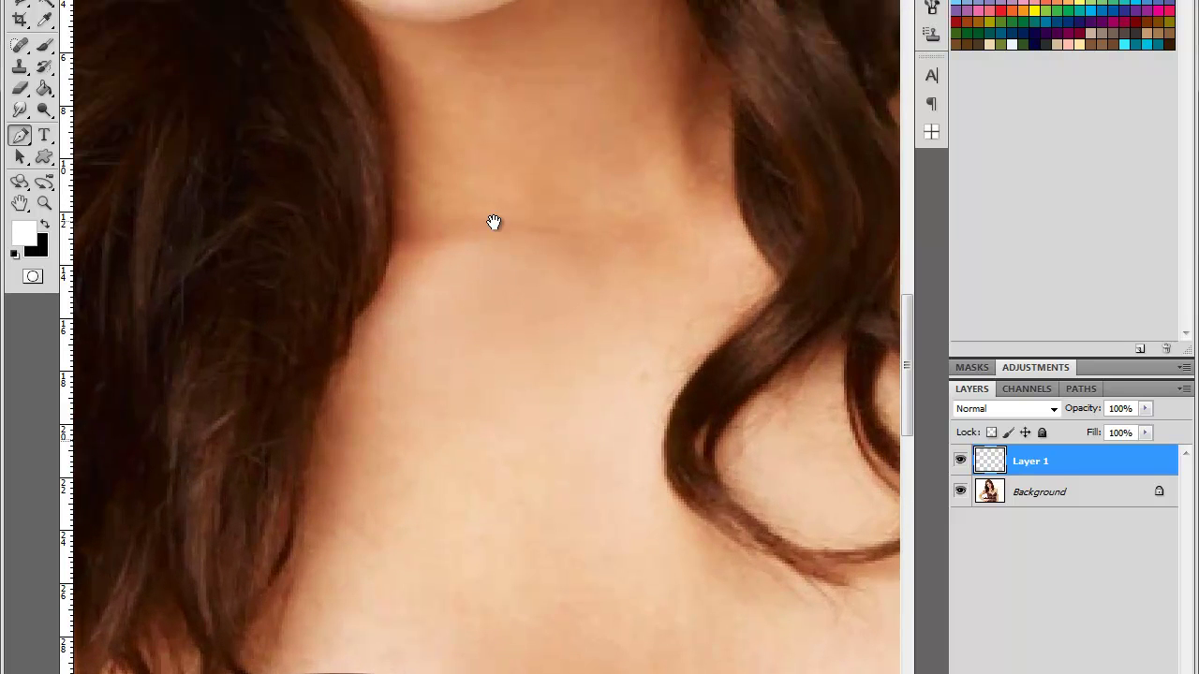
scroll(497, 589, up, 5)
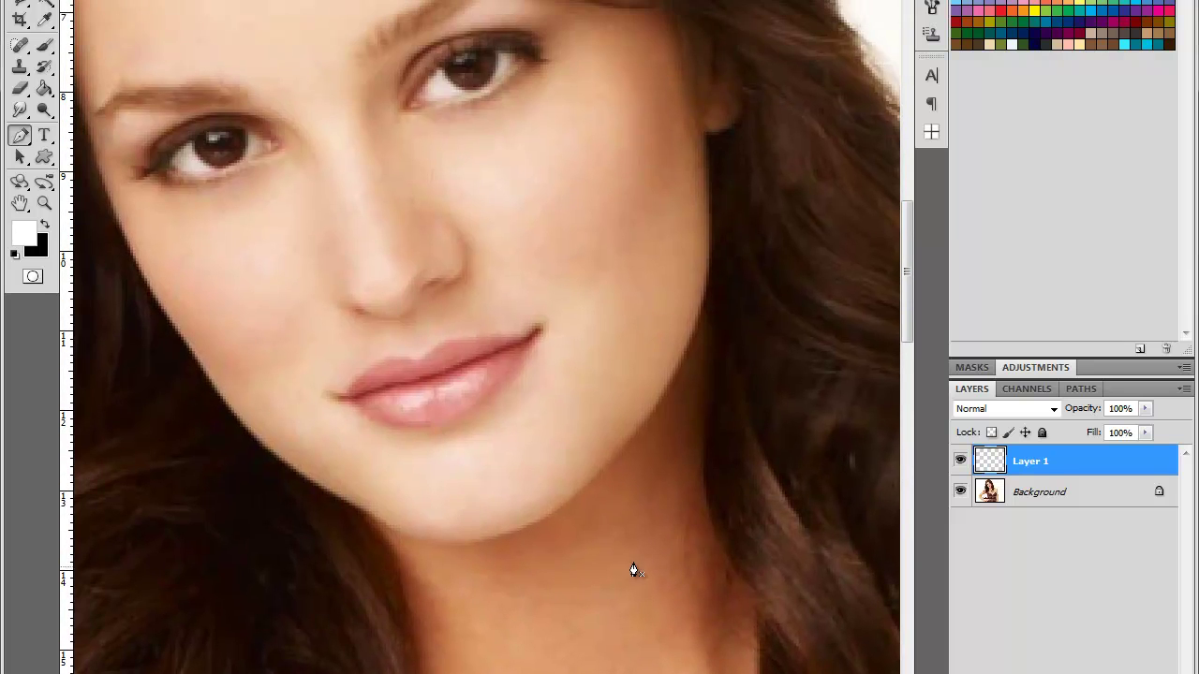
double_click(1035, 461)
text(Lips)
key(Return)
- Set the foreground color to the pink ff8eae
click(24, 234)
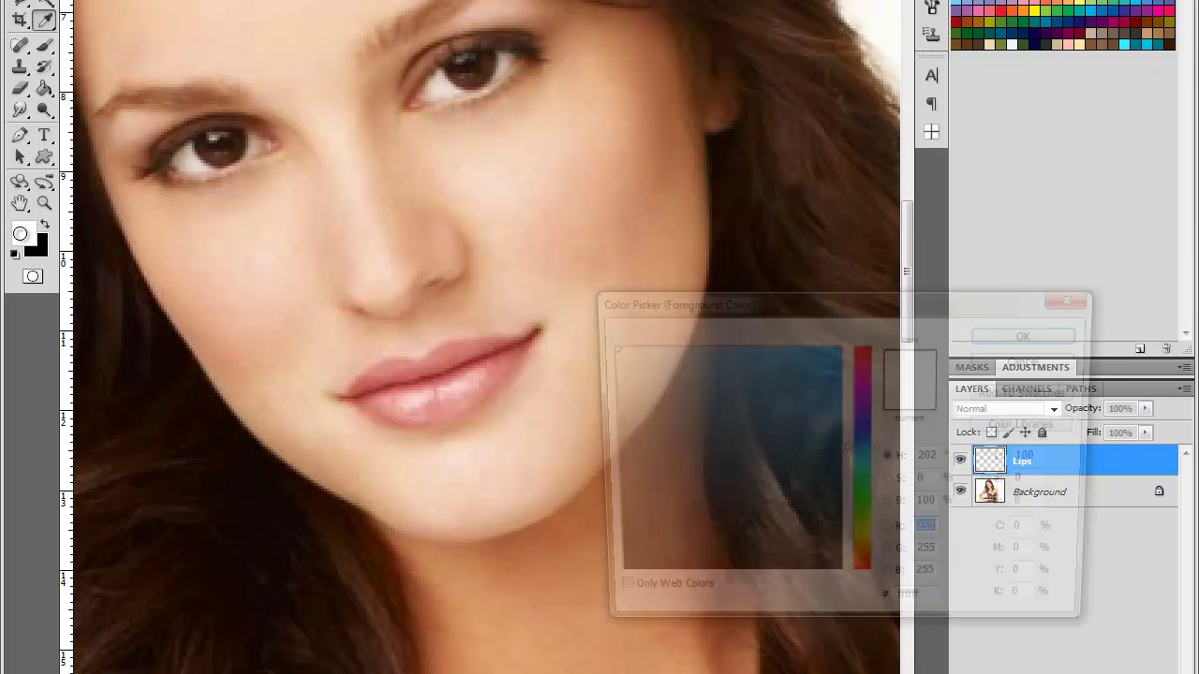
drag(878, 539, 899, 364)
drag(766, 355, 708, 322)
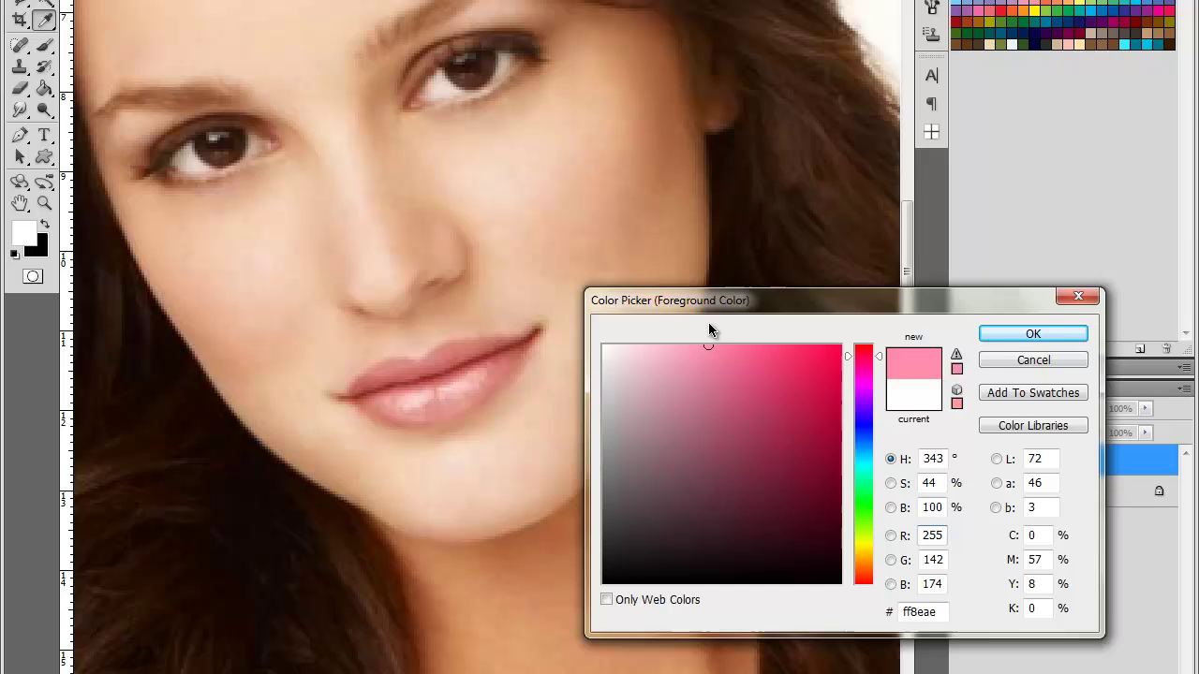
click(1027, 339)
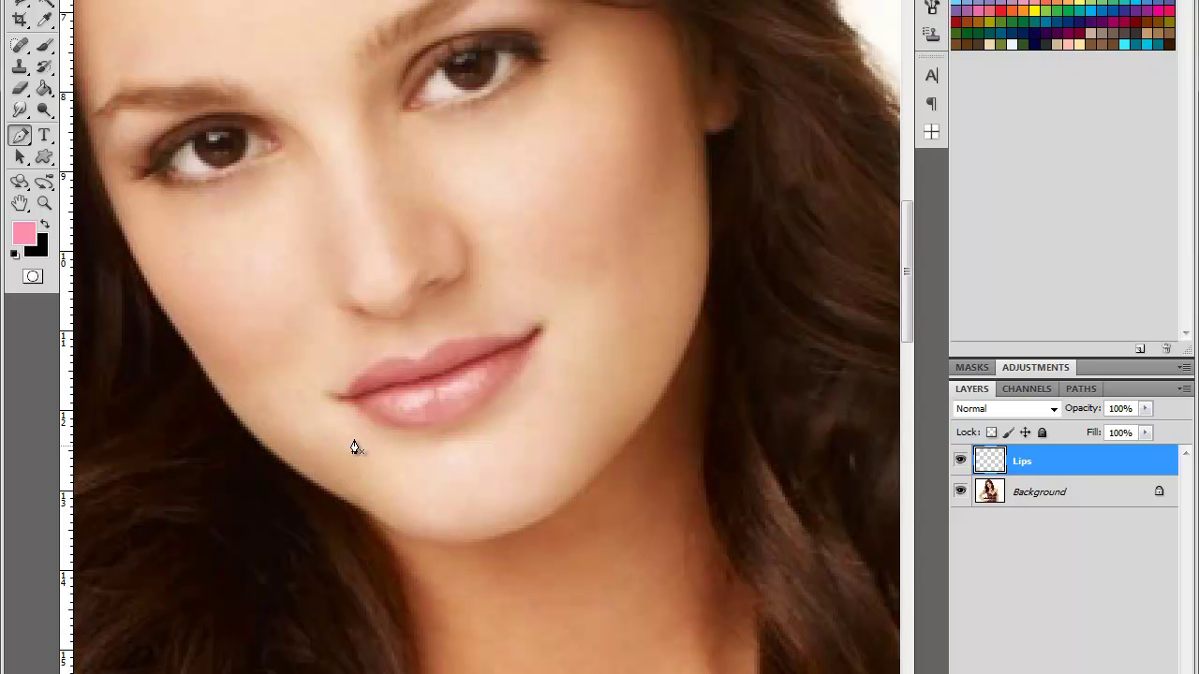
- Trace a closed Pen path around the outline of both lips, curving it along their upper and lower edges
click(335, 393)
drag(415, 361, 466, 377)
alt+click(417, 363)
drag(418, 368, 424, 367)
drag(525, 342, 541, 335)
drag(441, 420, 396, 415)
click(390, 458)
key(ctrl+z)
click(335, 396)
drag(309, 382, 290, 321)
ctrl+click(422, 424)
alt+click(441, 420)
drag(441, 420, 442, 424)
drag(337, 399, 270, 341)
- Fill the lip path with the foreground color on the Lips layer and delete the path
right_click(454, 402)
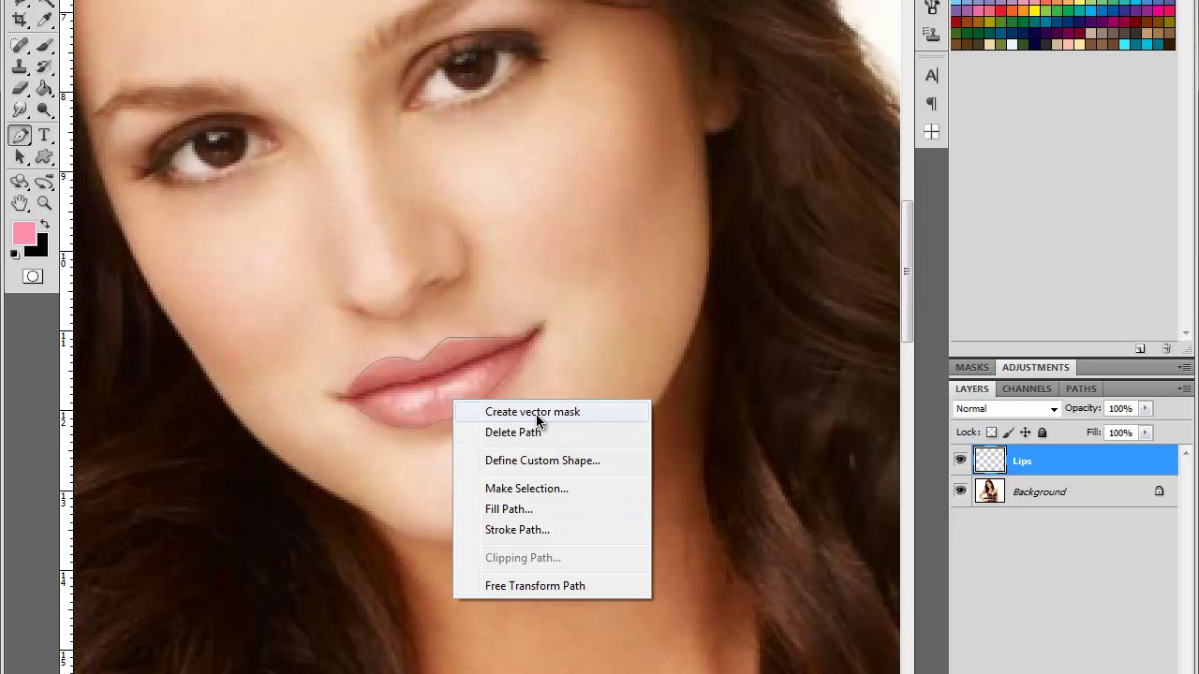
click(566, 509)
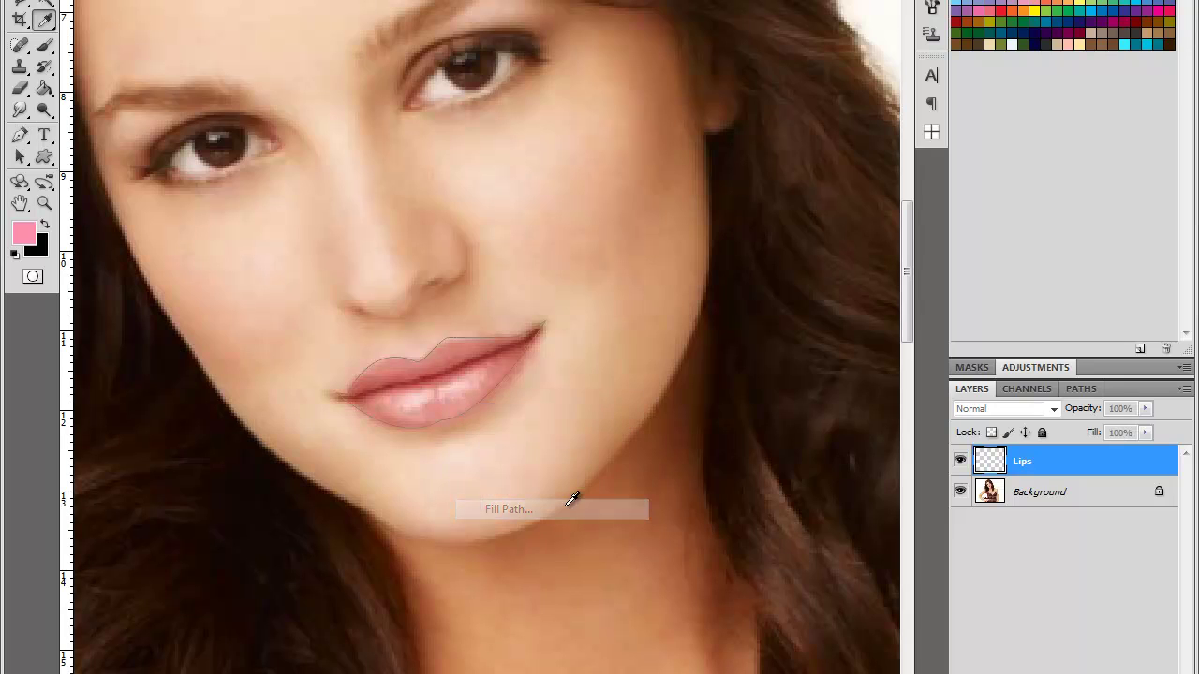
click(637, 131)
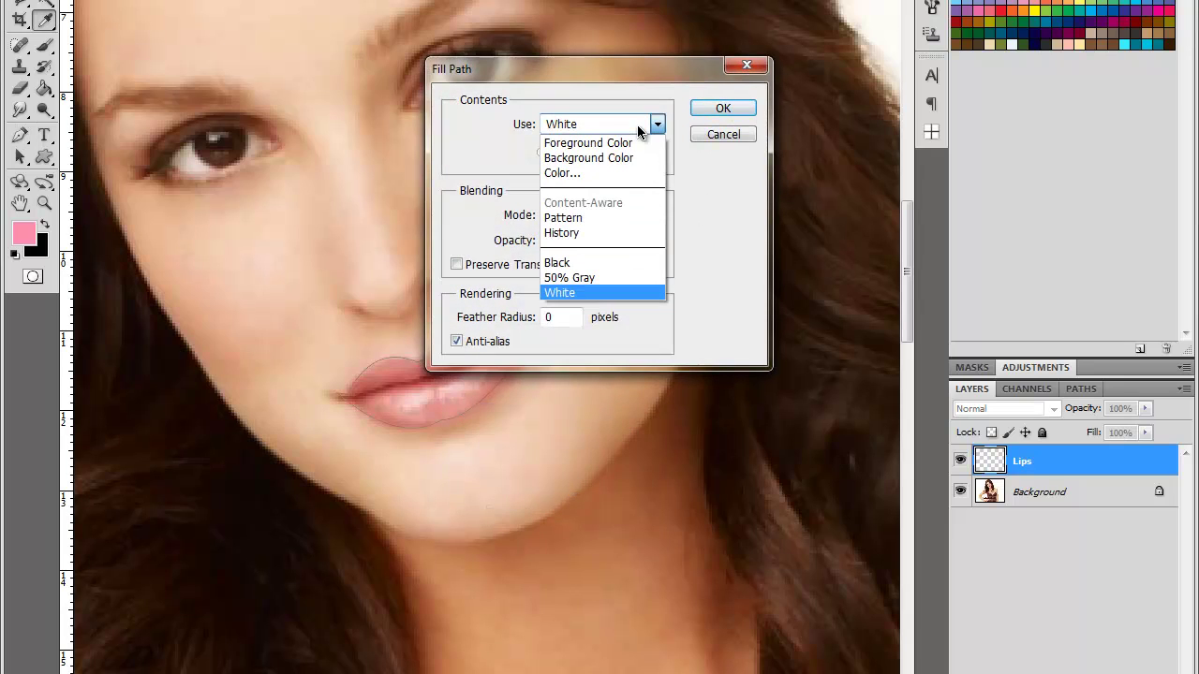
click(590, 138)
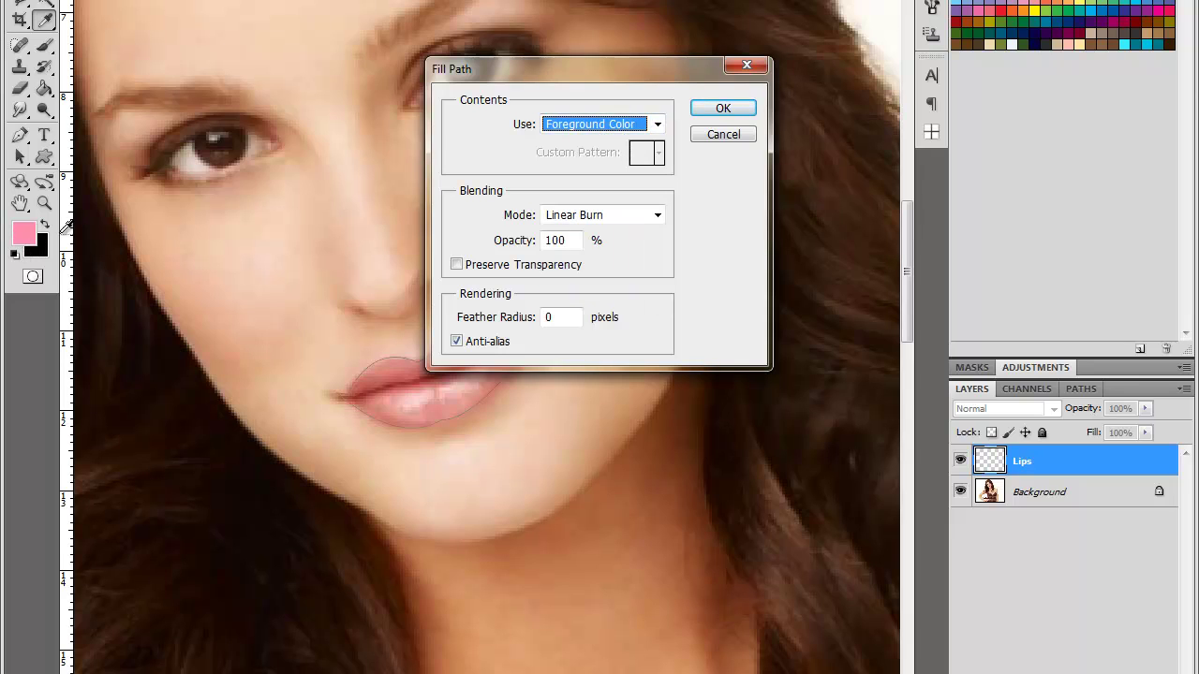
click(700, 109)
right_click(459, 409)
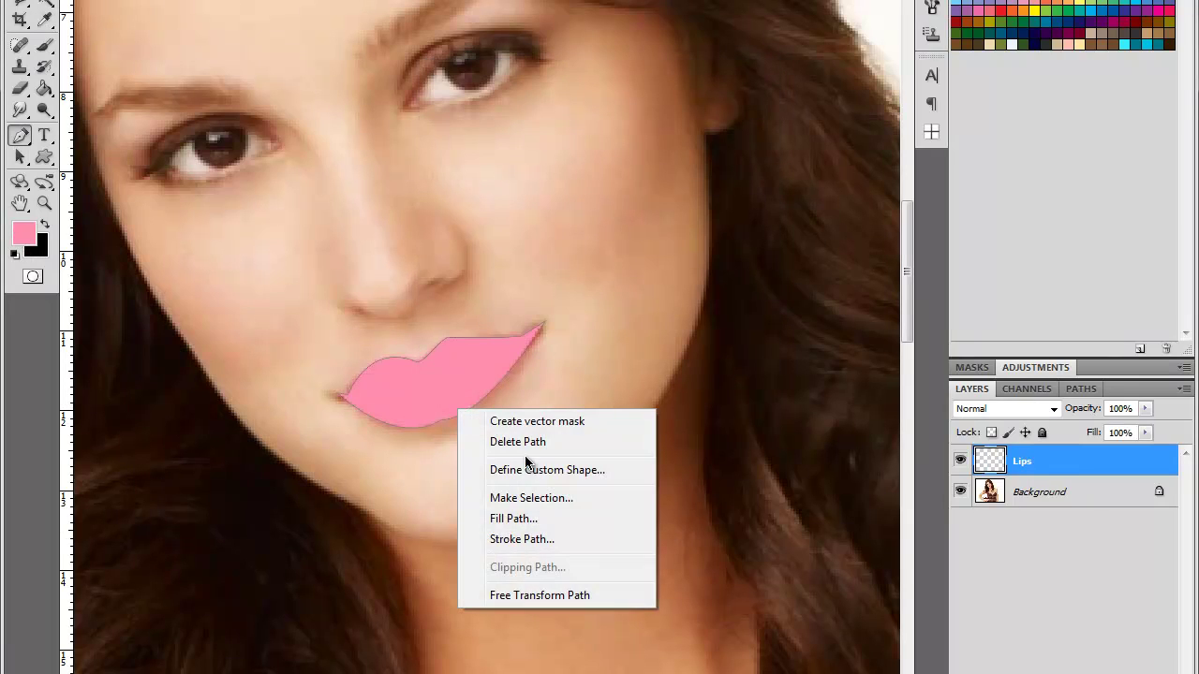
click(519, 442)
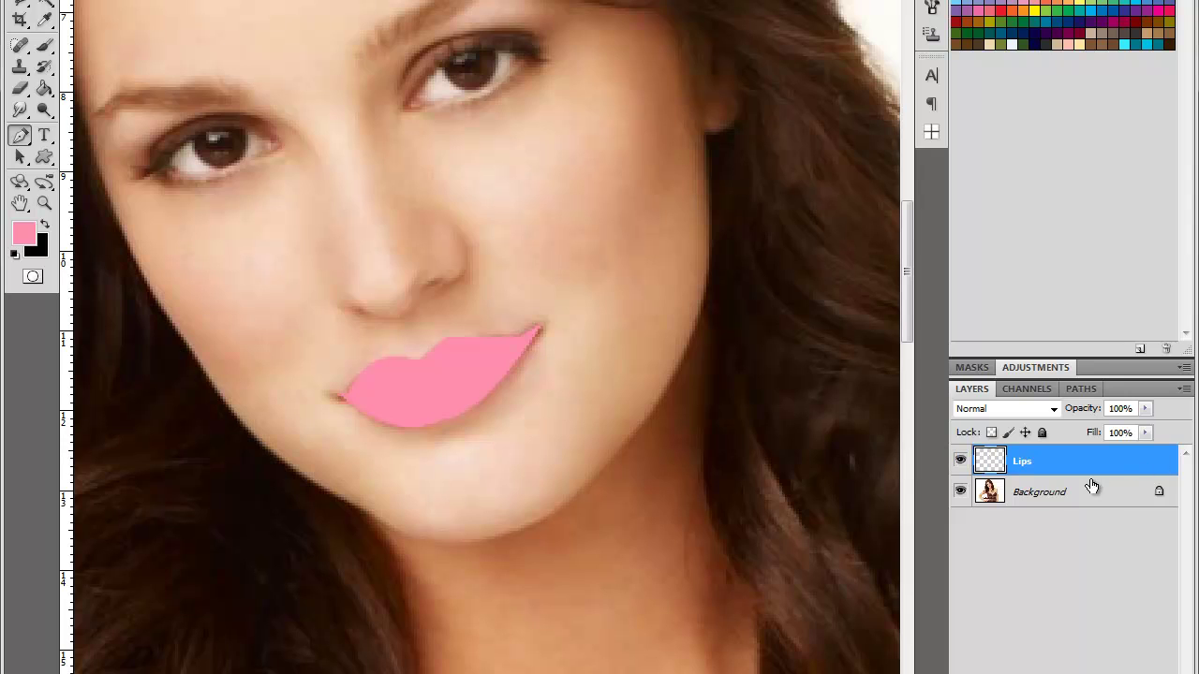
- Add a new layer named Lips bottom and set the foreground color to the slightly darker pink f58ba9
key(ctrl+shift+n)
key(Return)
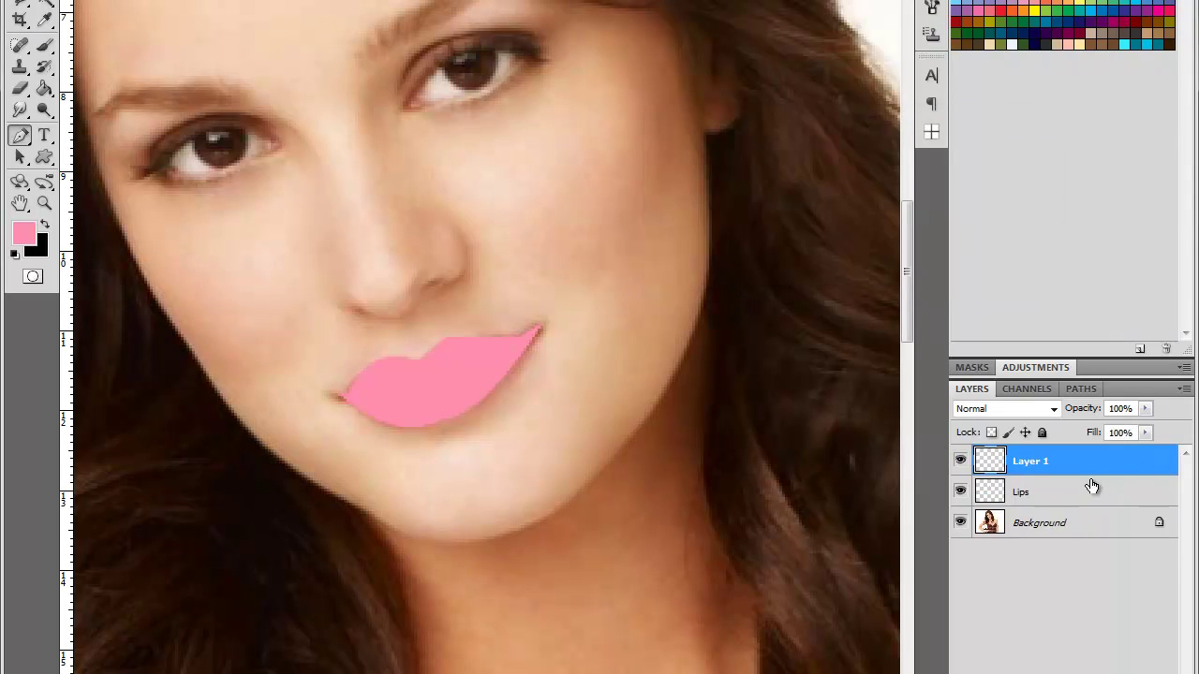
click(32, 236)
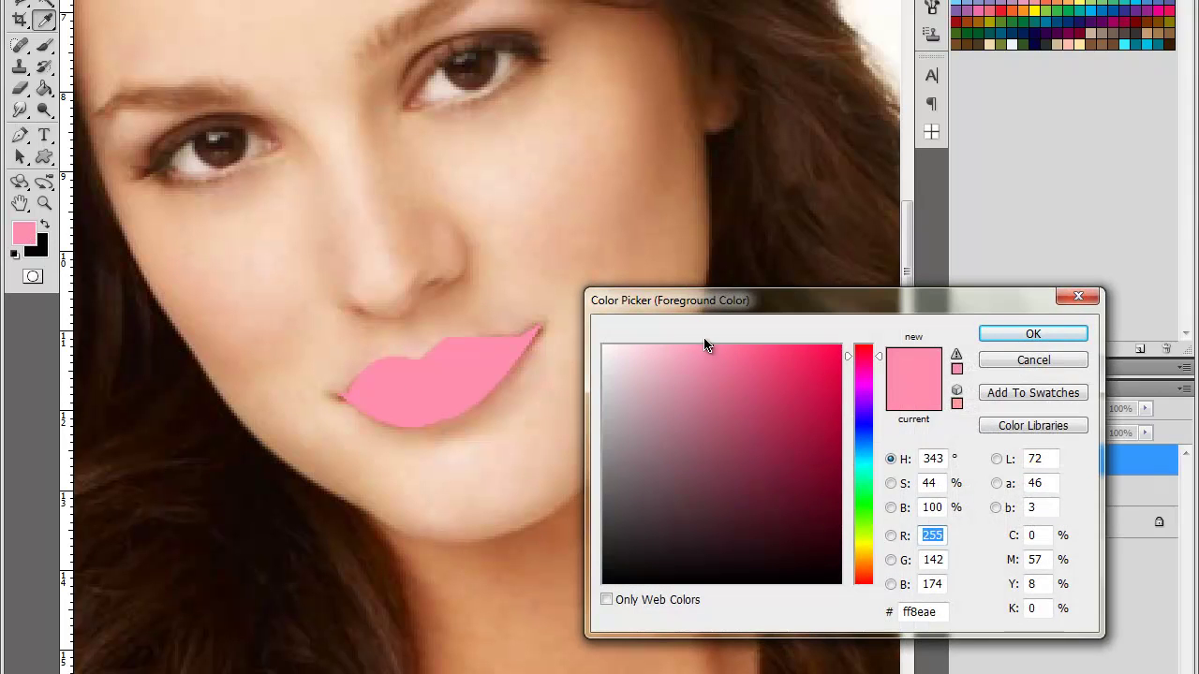
drag(707, 342, 705, 354)
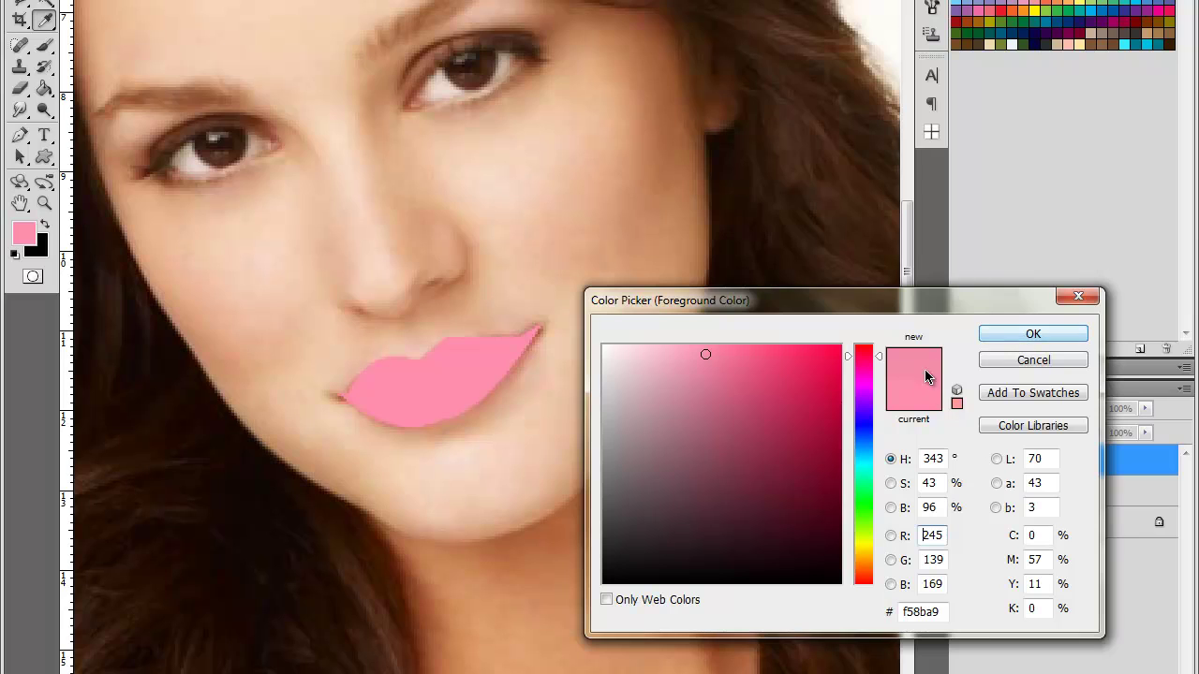
click(1030, 334)
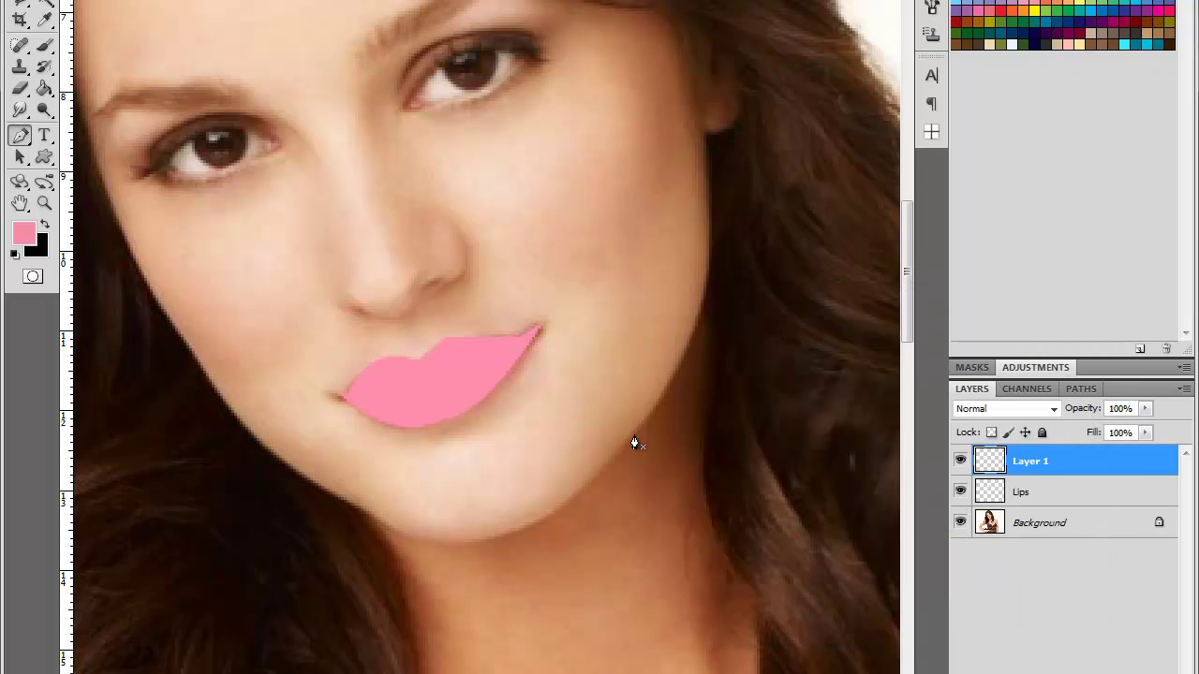
double_click(1034, 460)
text(Lips bot)
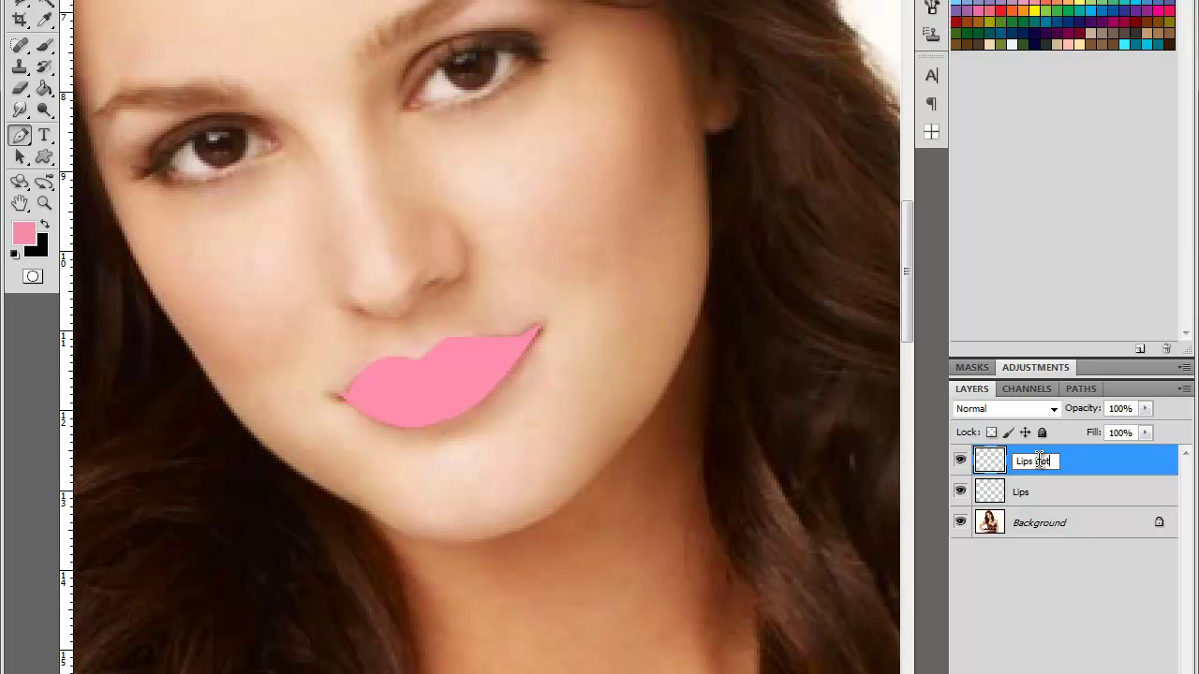
text(tom)
key(Return)
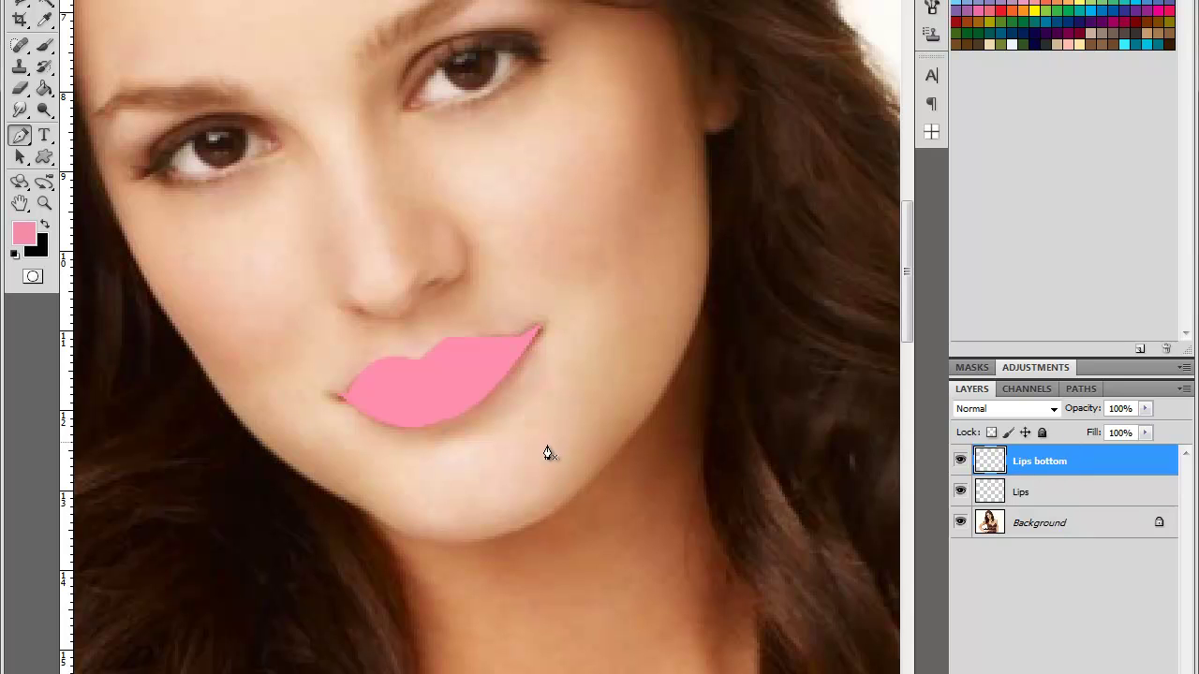
- Trace a closed Pen path around the lower lip, following the mouth line and the lip's bottom edge
click(339, 396)
drag(538, 331, 635, 251)
drag(439, 419, 422, 400)
drag(537, 331, 546, 330)
drag(442, 420, 463, 444)
drag(418, 402, 414, 406)
alt+click(442, 424)
drag(443, 424, 436, 420)
key(ctrl+z)
click(426, 433)
drag(340, 401, 306, 358)
right_click(425, 419)
click(497, 508)
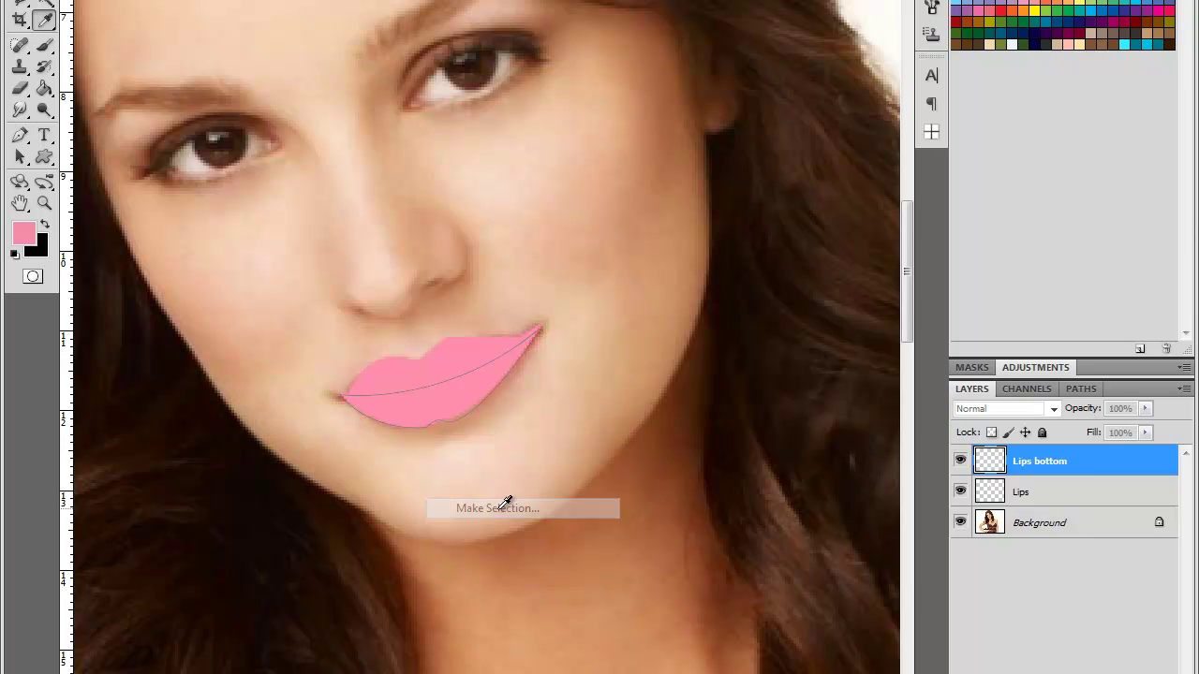
right_click(500, 375)
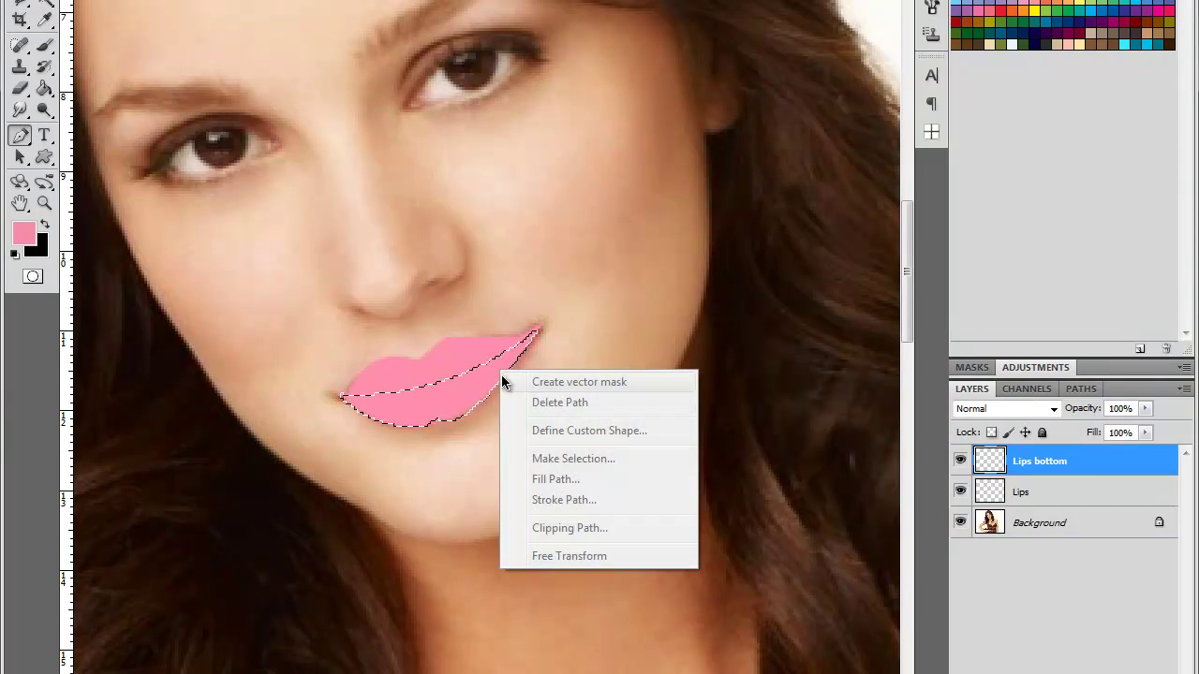
key(Escape)
key(ctrl+d)
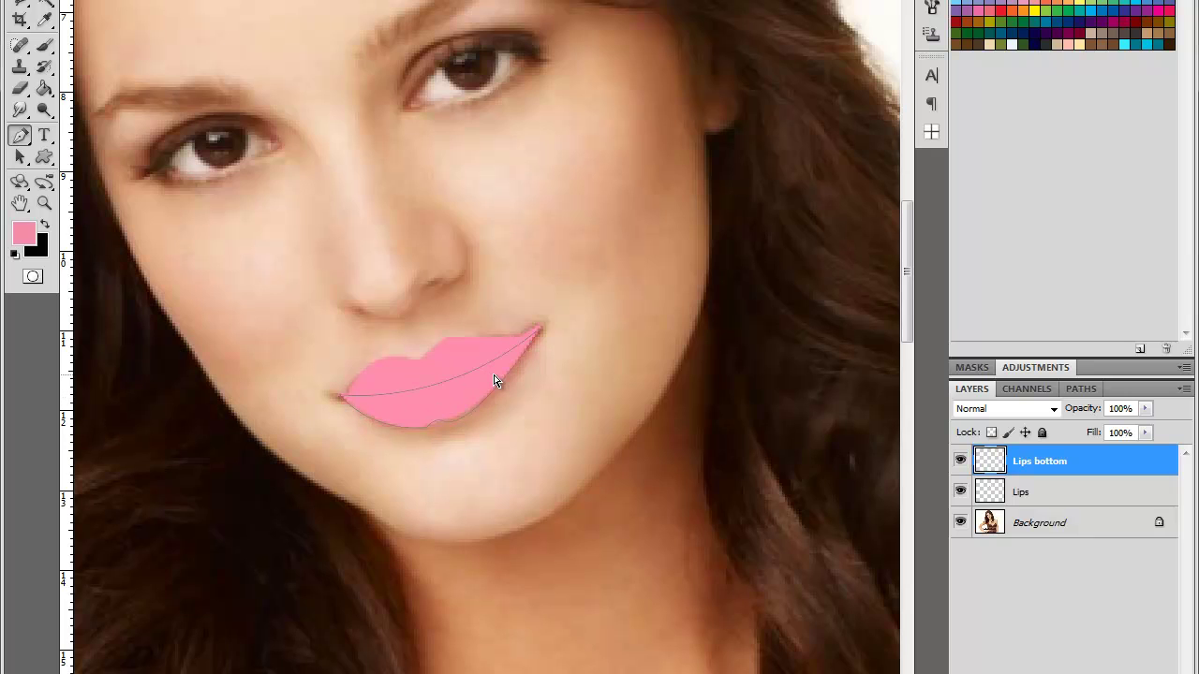
- Fill the lower-lip path with the foreground color on the Lips bottom layer and delete the path
right_click(484, 382)
click(560, 492)
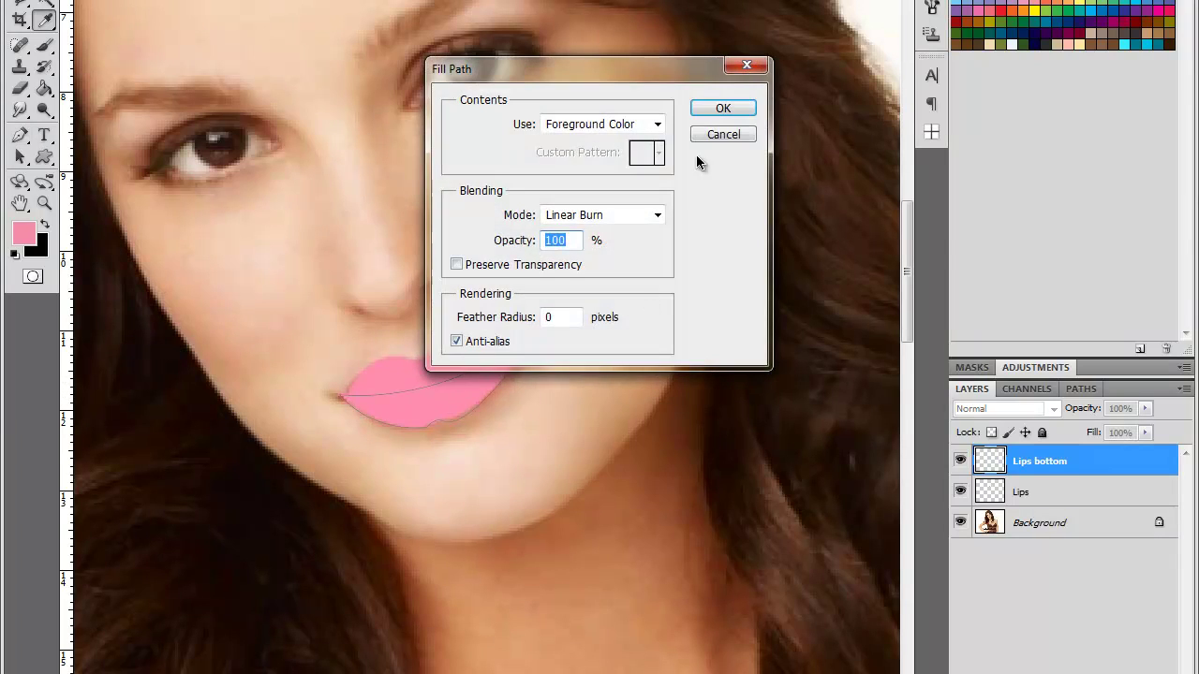
click(719, 110)
right_click(479, 453)
click(547, 488)
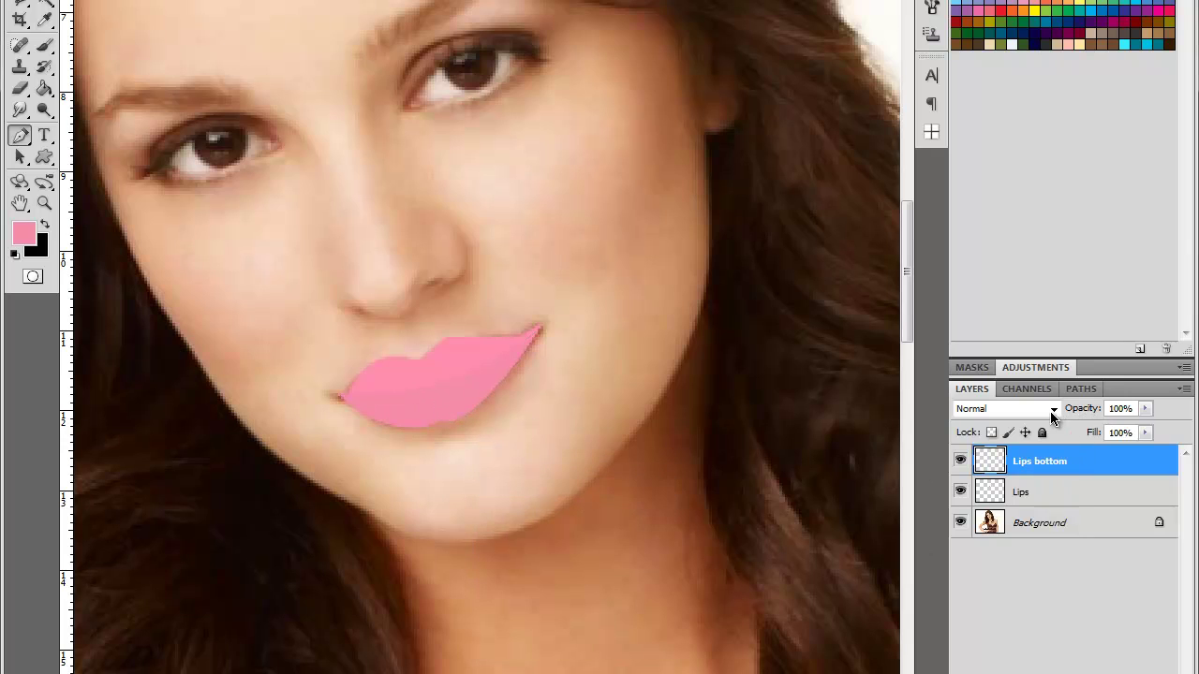
- Apply a Color Overlay in the darker pink cf728c to the Lips bottom layer
double_click(1092, 463)
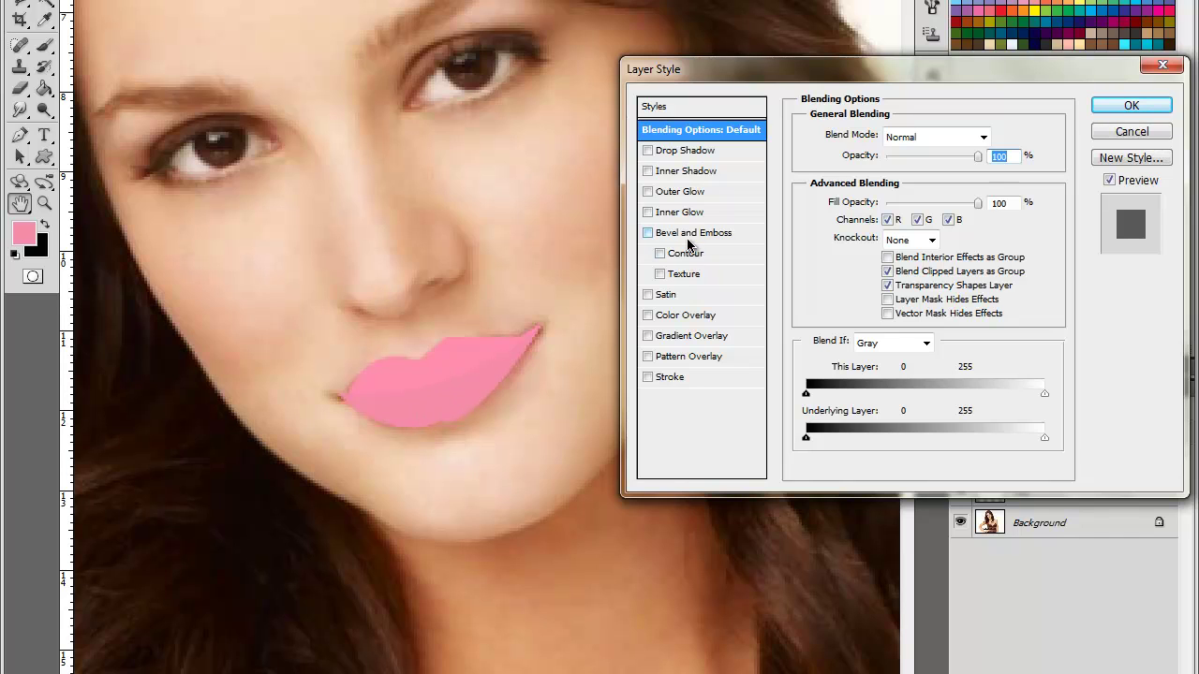
click(686, 315)
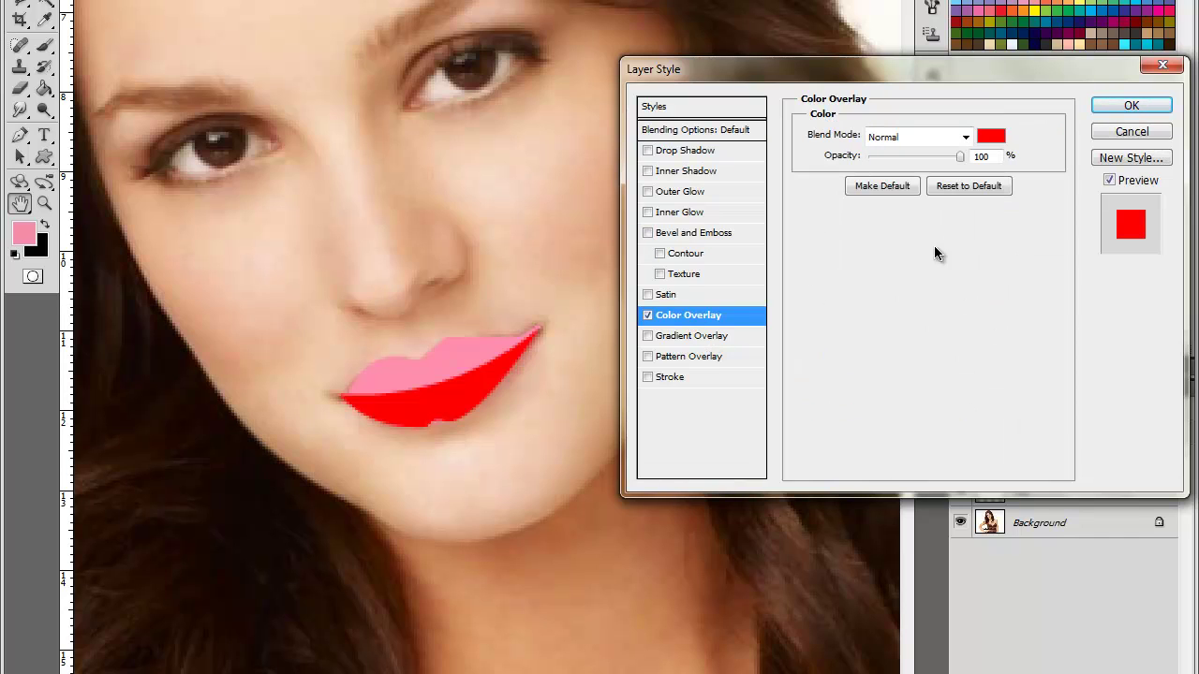
click(995, 135)
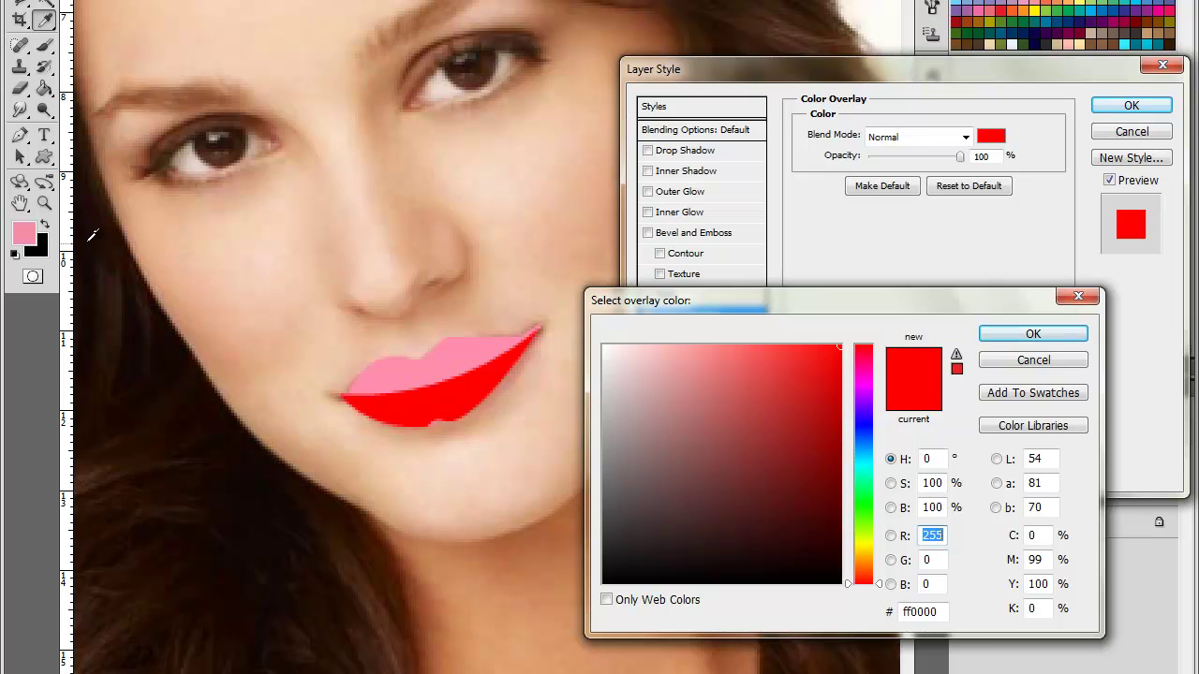
click(32, 234)
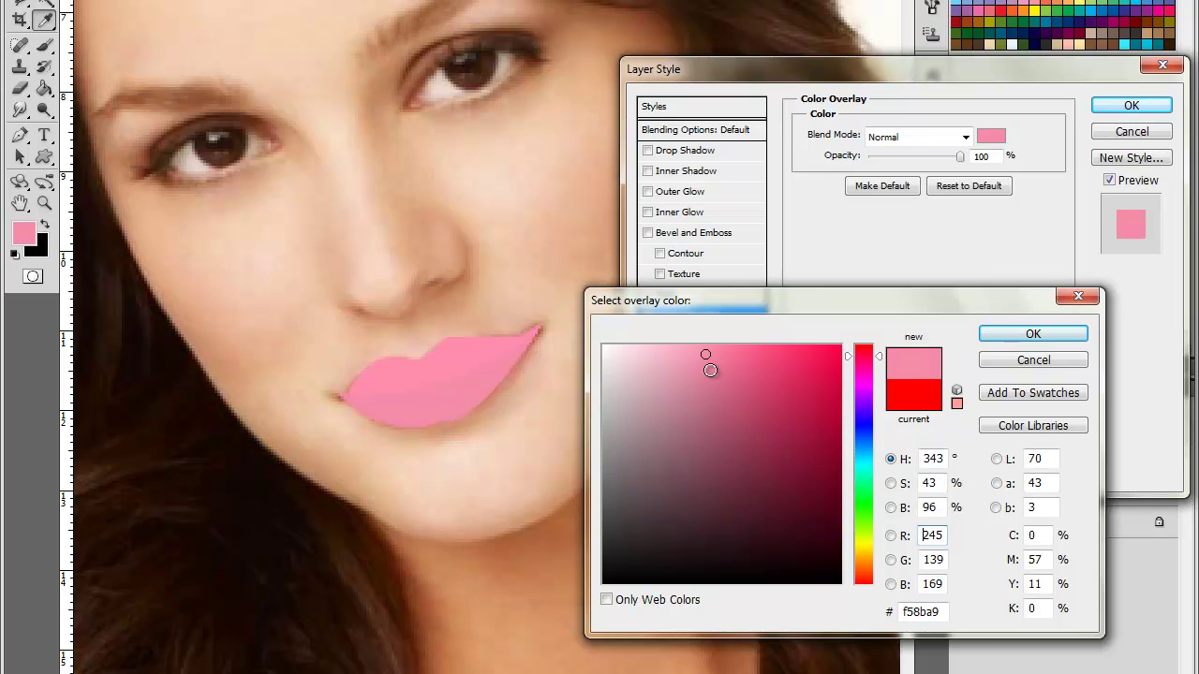
mouse_move(709, 356)
mouse_down()
mouse_move(682, 374)
mouse_move(698, 393)
mouse_move(751, 391)
mouse_move(696, 484)
mouse_move(718, 429)
mouse_move(712, 364)
mouse_move(710, 389)
mouse_up()
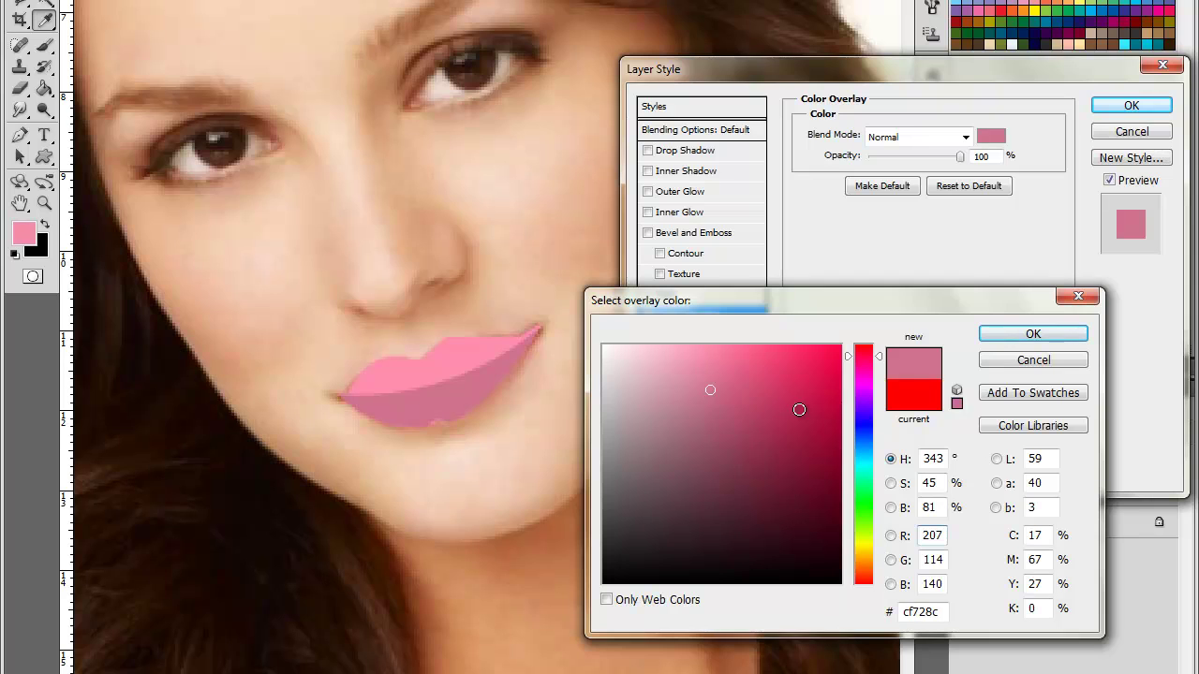
click(1040, 333)
click(1131, 105)
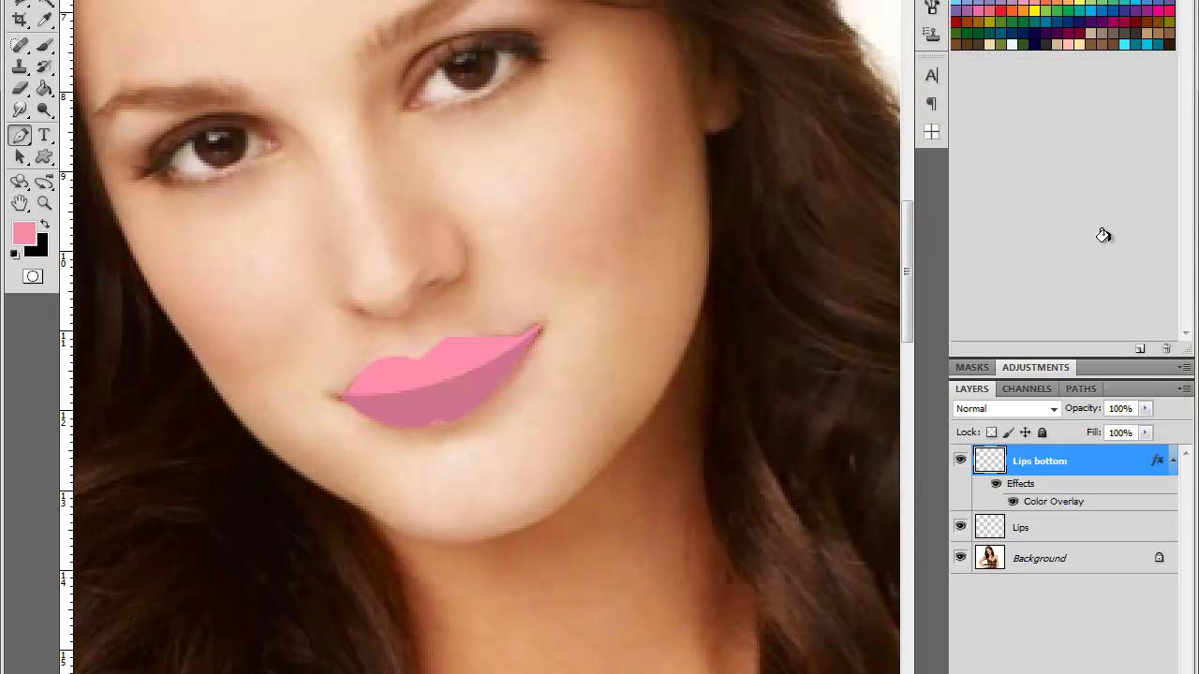
- Select the Lips layer and switch to the Eraser with a much smaller brush size for trimming the lip shape
click(1083, 527)
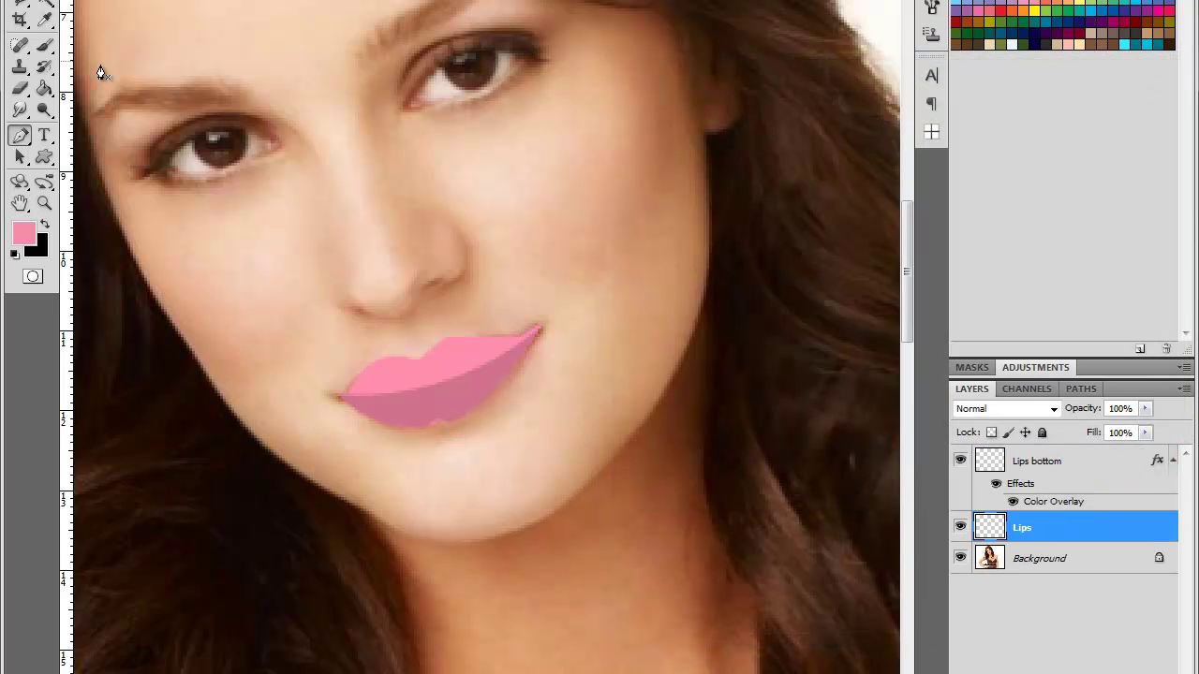
right_click(19, 87)
click(103, 83)
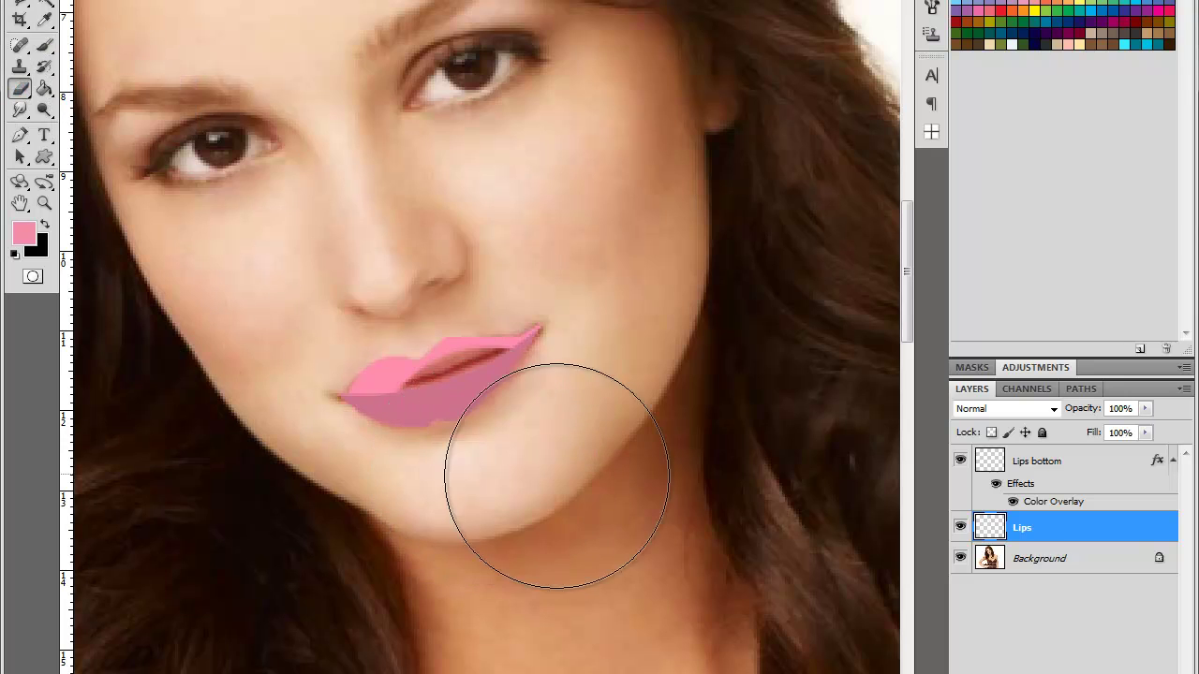
key(bracketleft)
key(bracketleft)
key(bracketleft)
key(bracketleft)
key(bracketleft)
key(bracketleft)
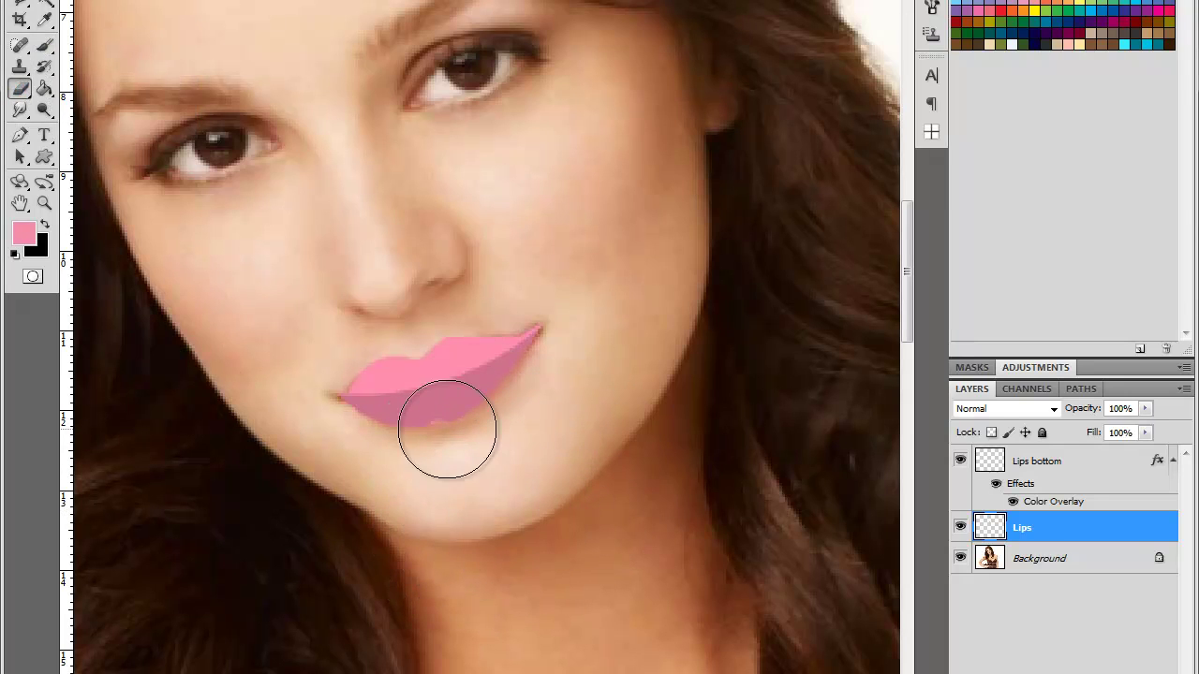
key(bracketleft)
key(bracketleft)
key(bracketleft)
key(bracketleft)
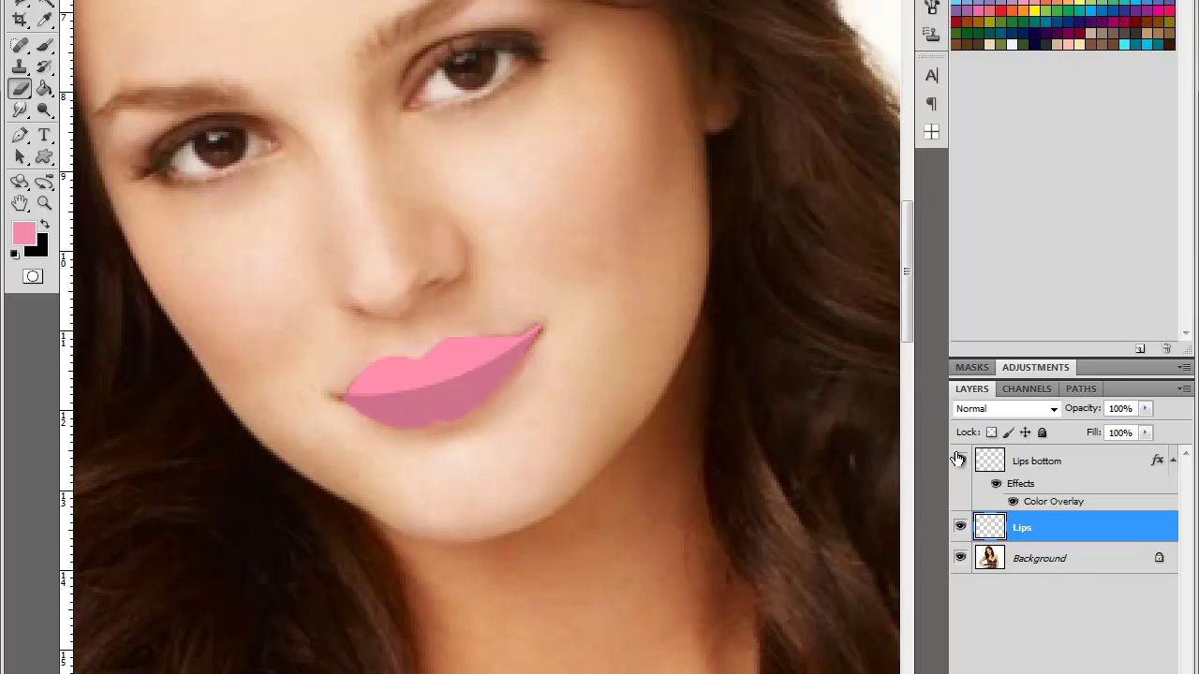
- Hide the Background layer to inspect the traced lips on their own, and show it again
scroll(559, 446, down, 5)
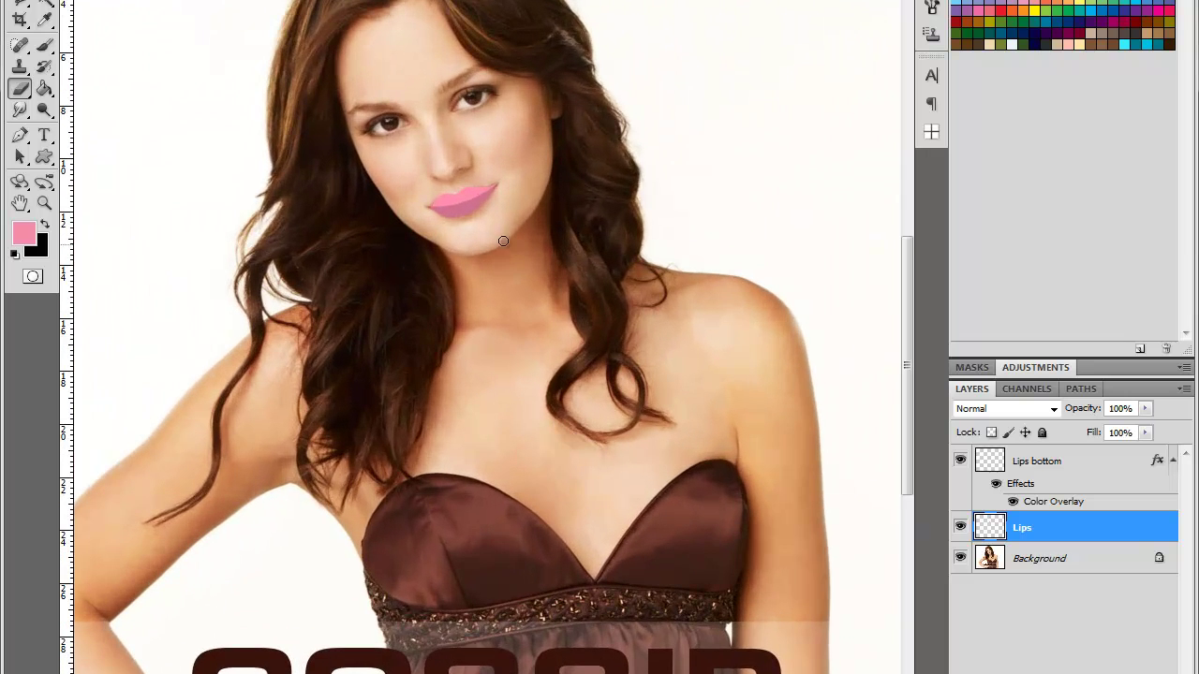
click(960, 558)
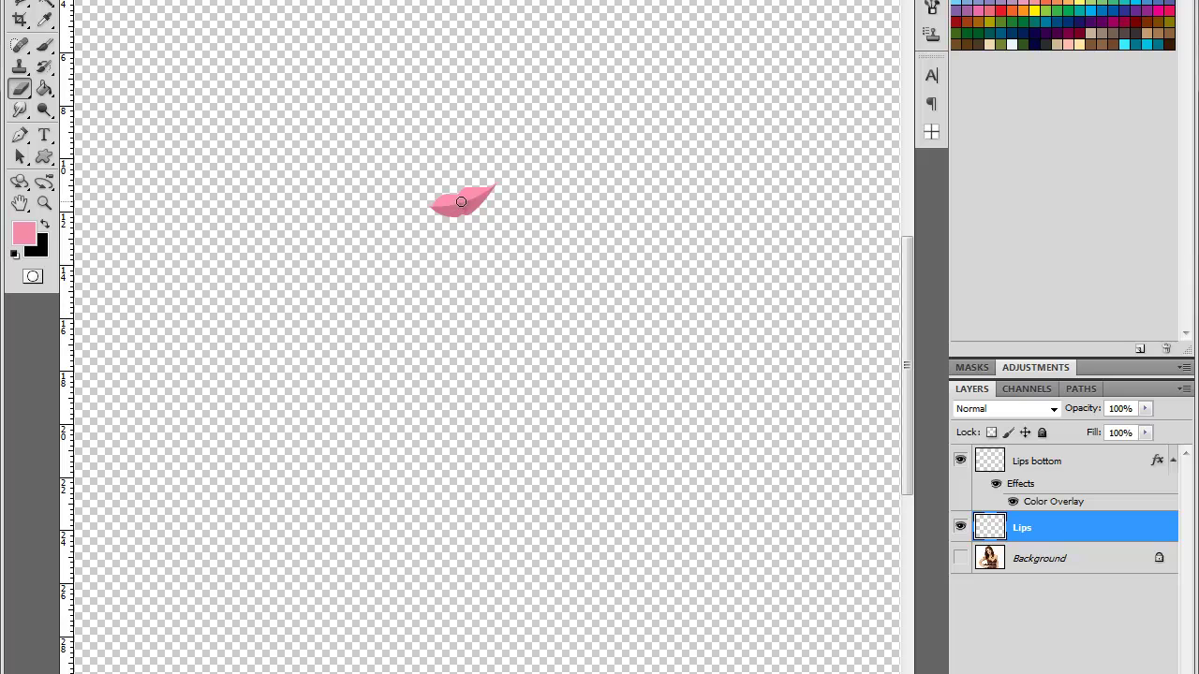
click(960, 558)
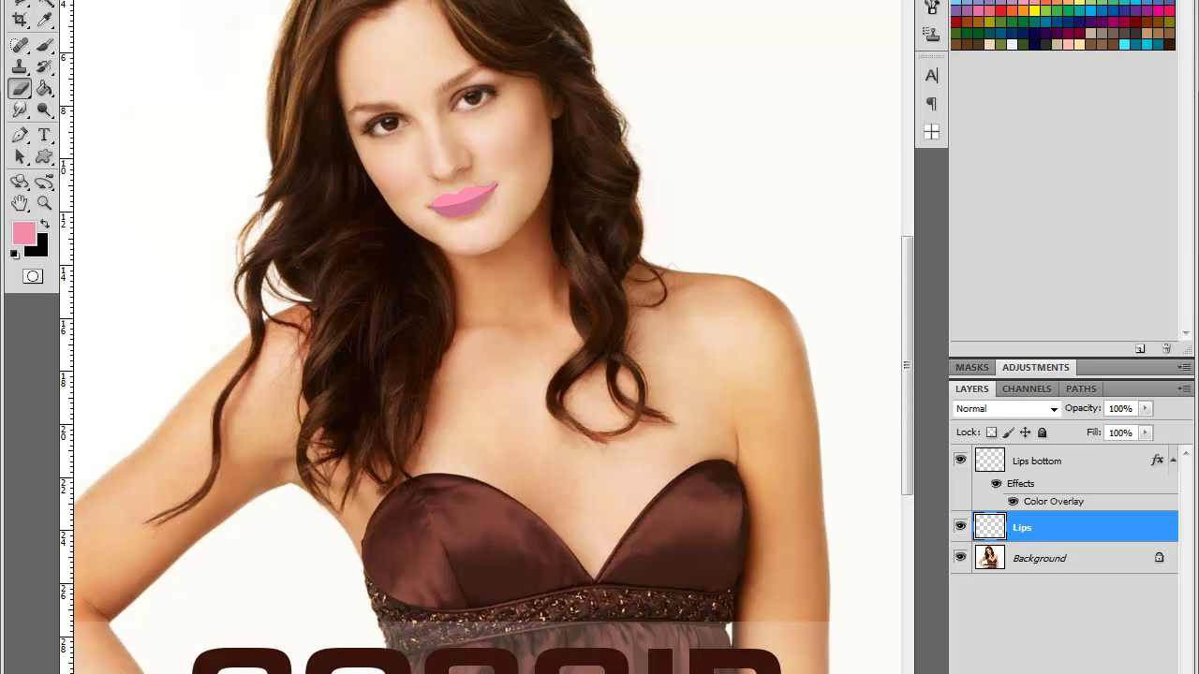
scroll(806, 621, up, 3)
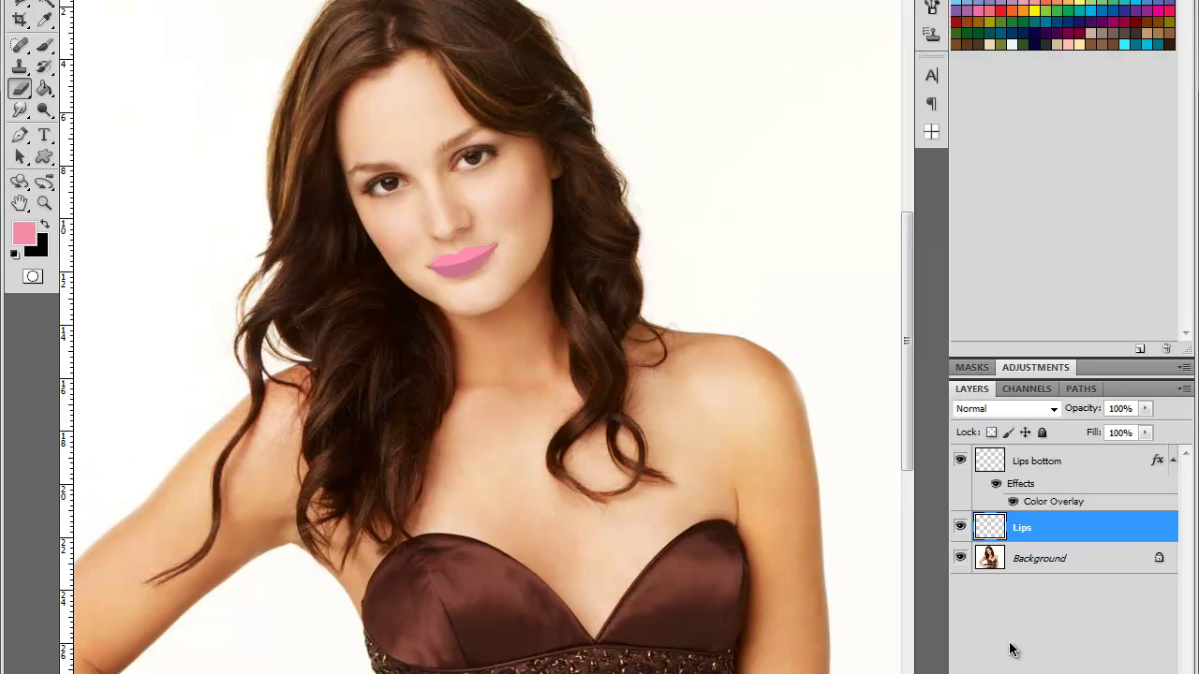
scroll(461, 526, up, 5)
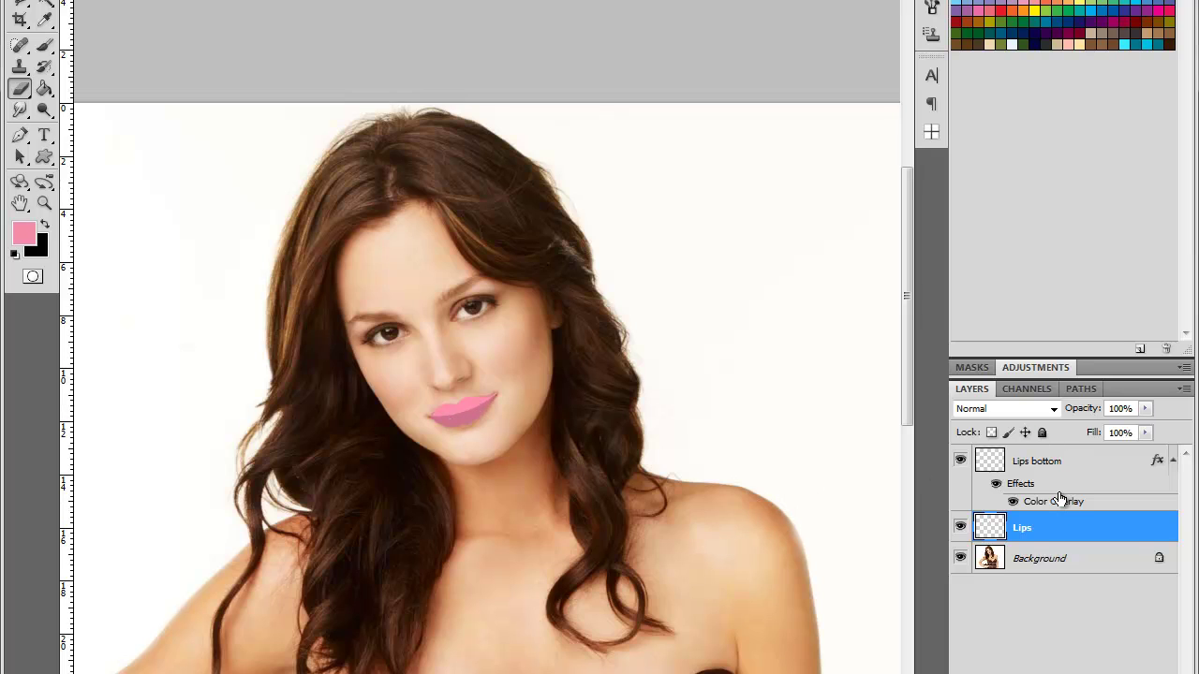
- Collapse the effects of Lips bottom and add a new layer named Nose above it
click(1173, 460)
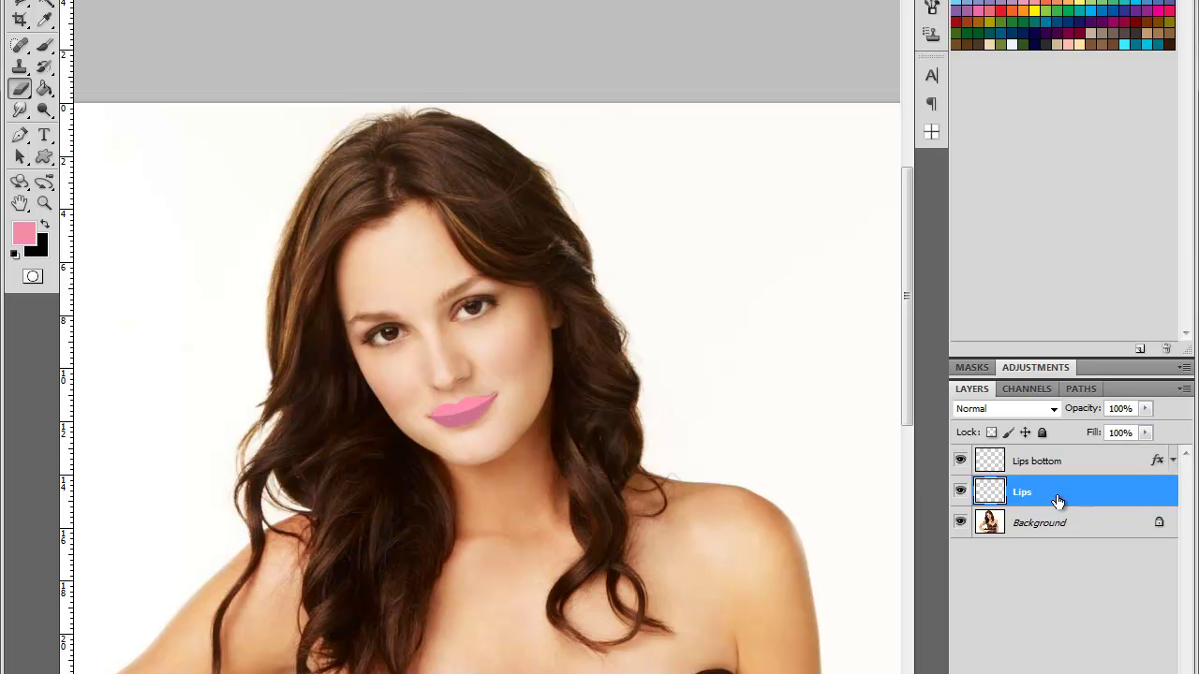
click(1066, 467)
key(ctrl+shift+n)
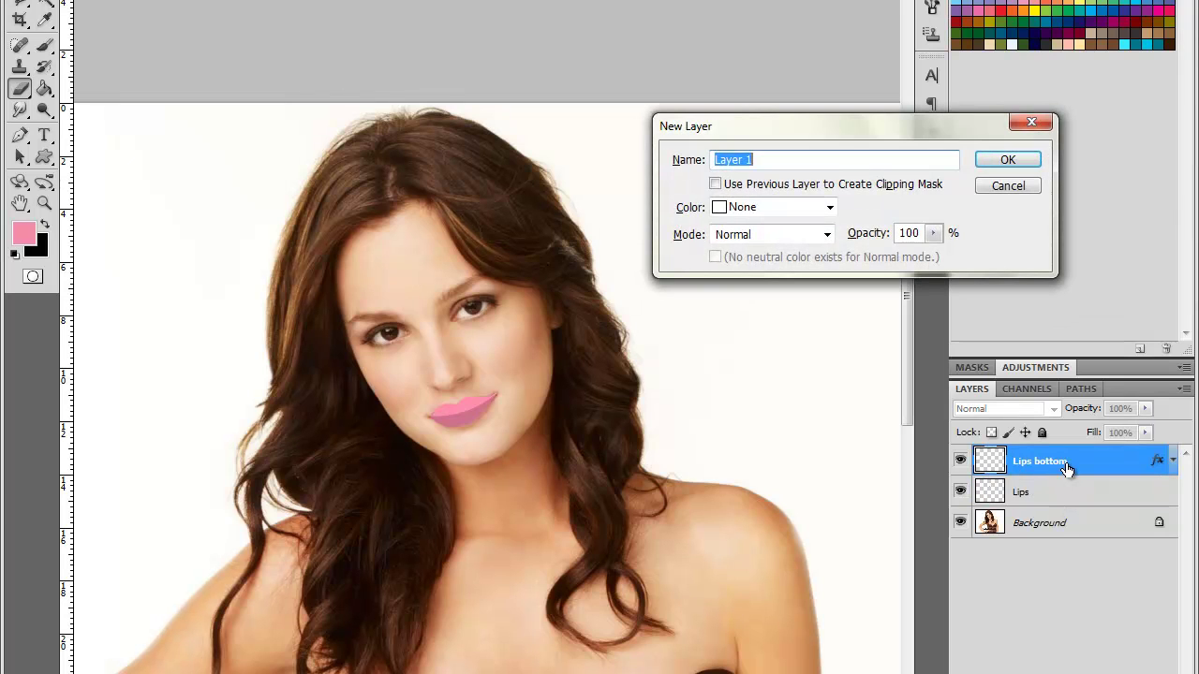
text(Nose)
key(Return)
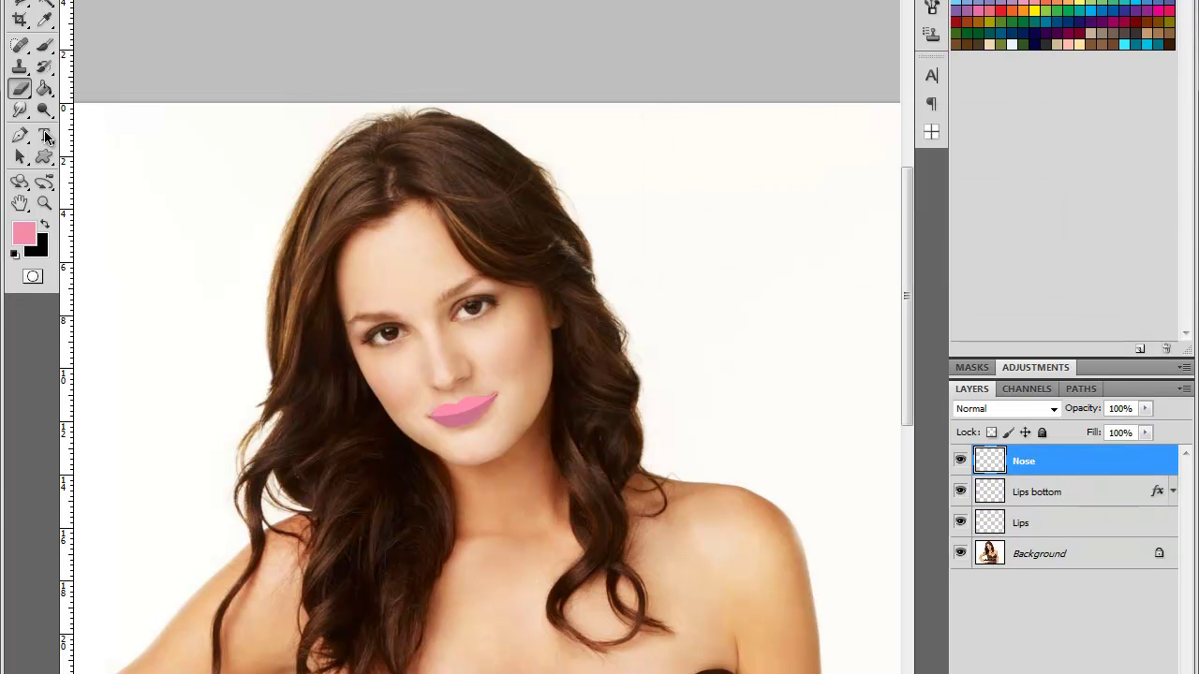
- Set the foreground color to d3b297, a darker tan based on a skin tone sampled from the forehead
click(23, 235)
click(415, 271)
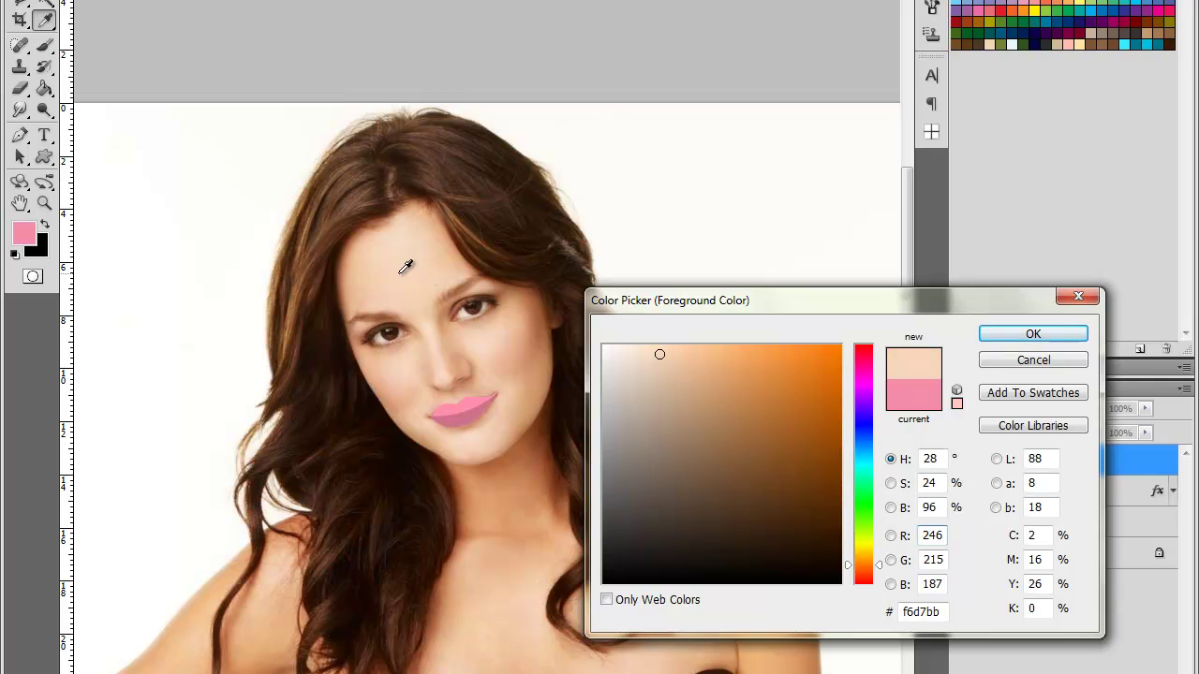
drag(404, 266, 428, 254)
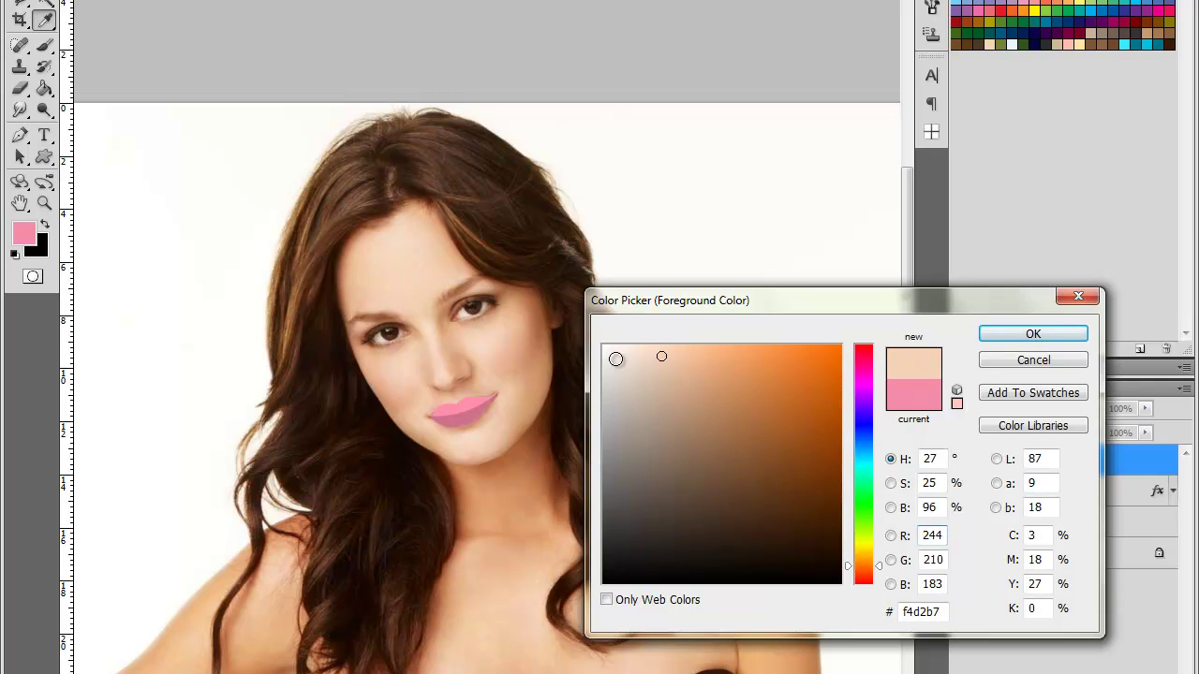
drag(656, 354, 670, 385)
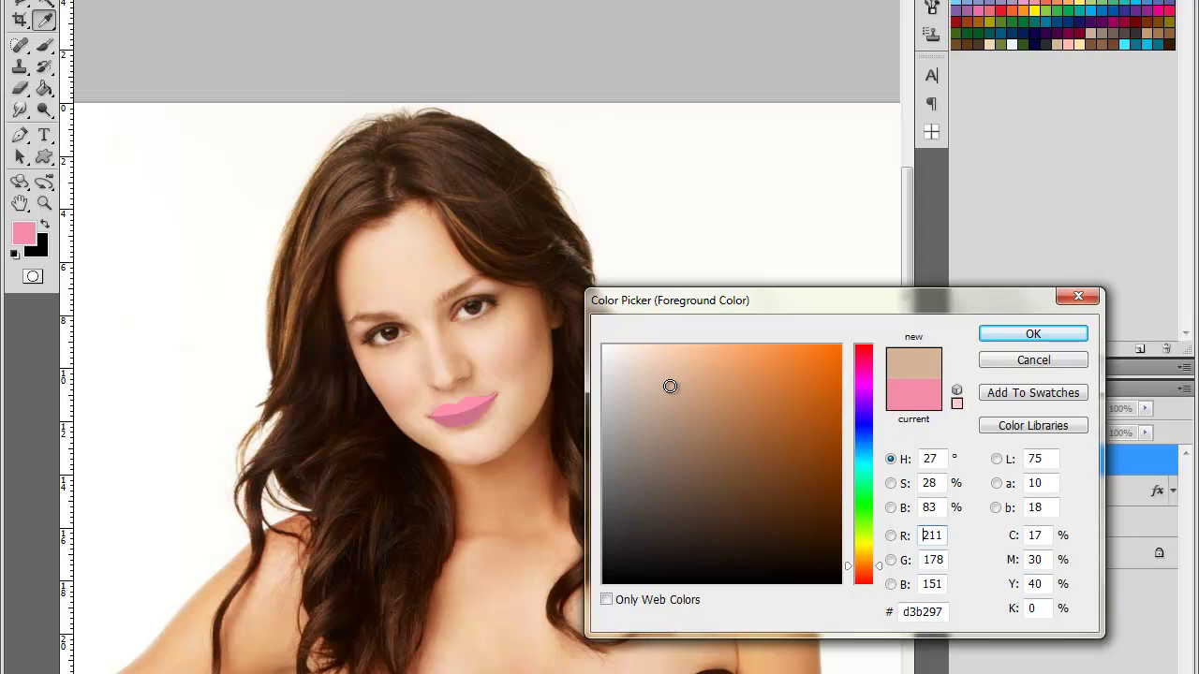
click(1000, 333)
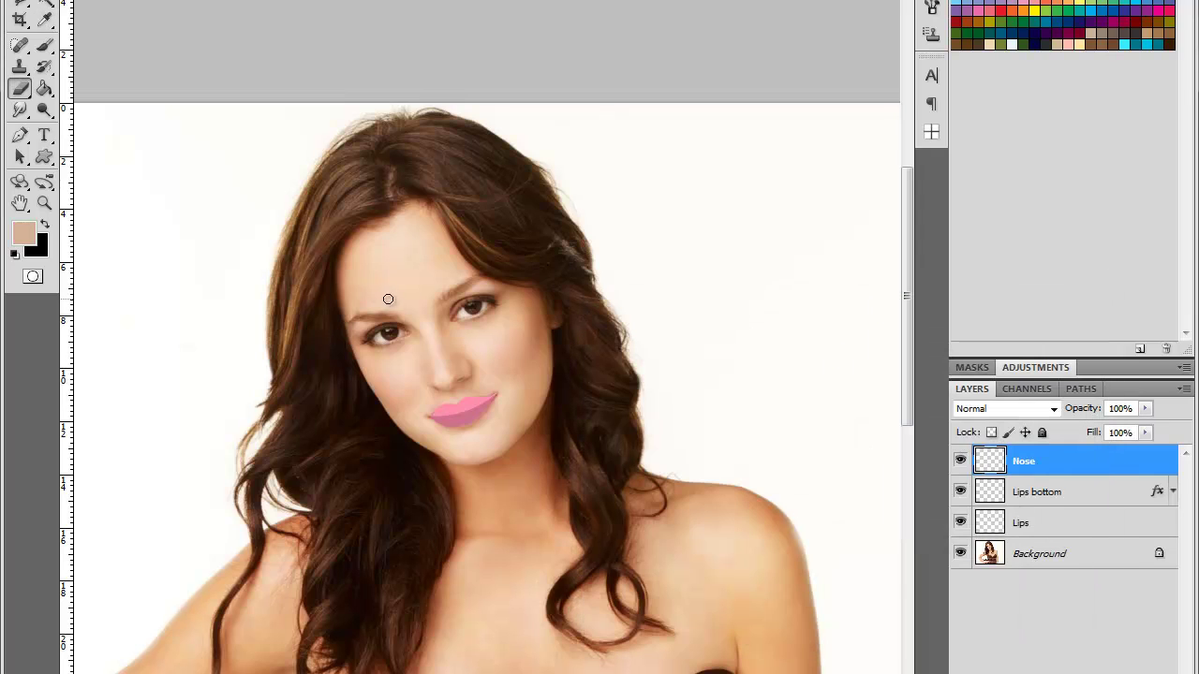
- Select the Brush tool with a hard round tip for stroking the nose outline
click(52, 49)
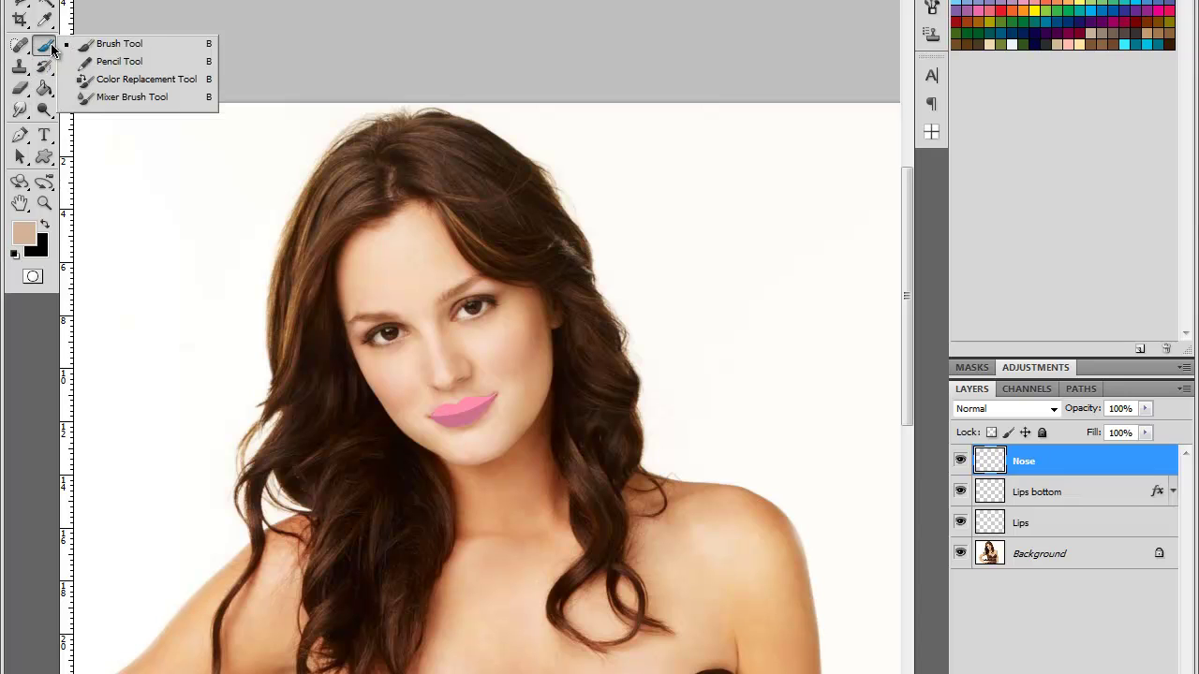
right_click(189, 11)
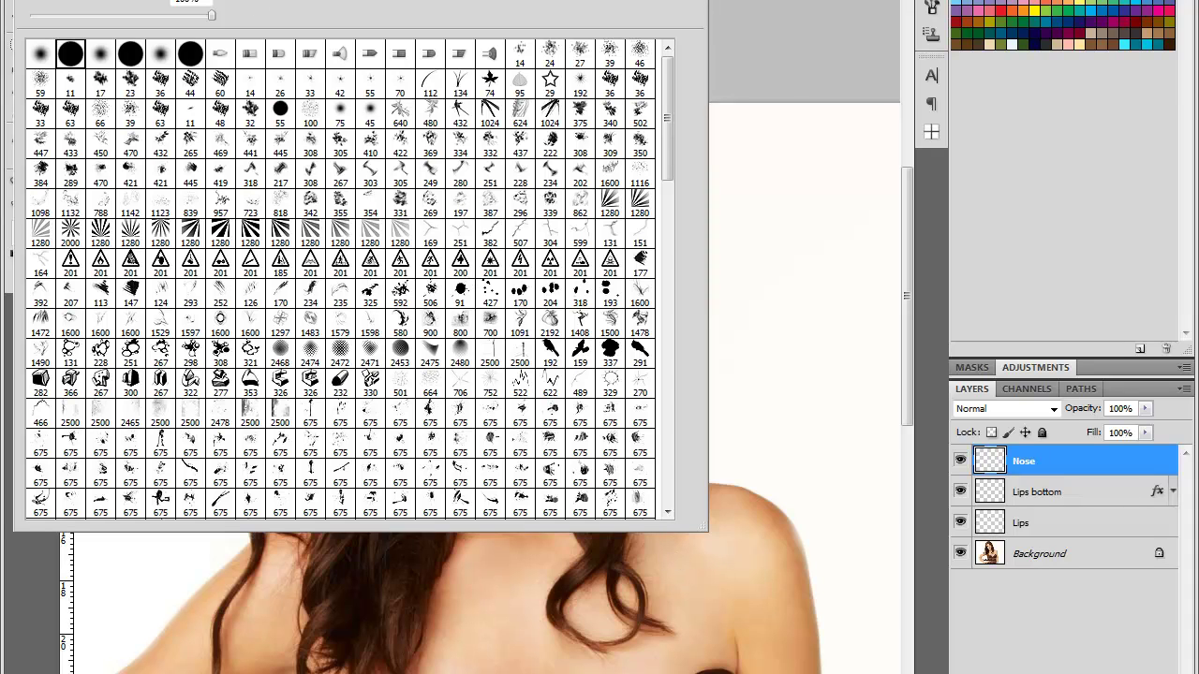
key(Return)
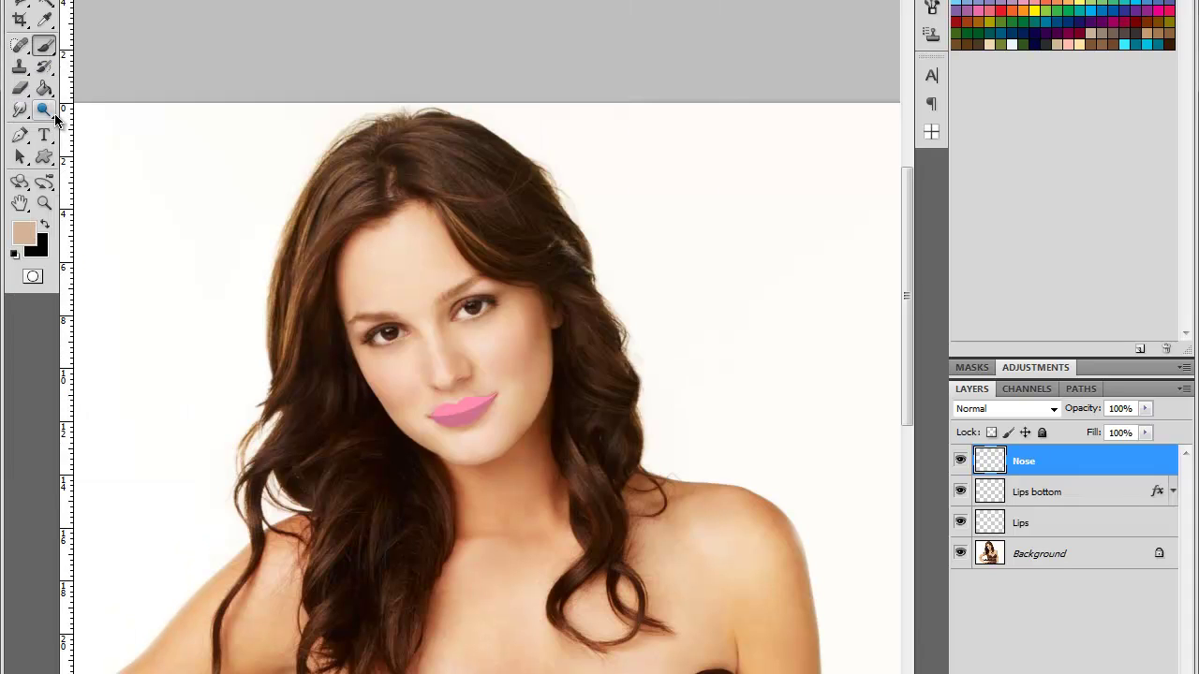
- Trace an open Pen path from the inner eye corner down the nose, under its tip and around the nostril
click(20, 135)
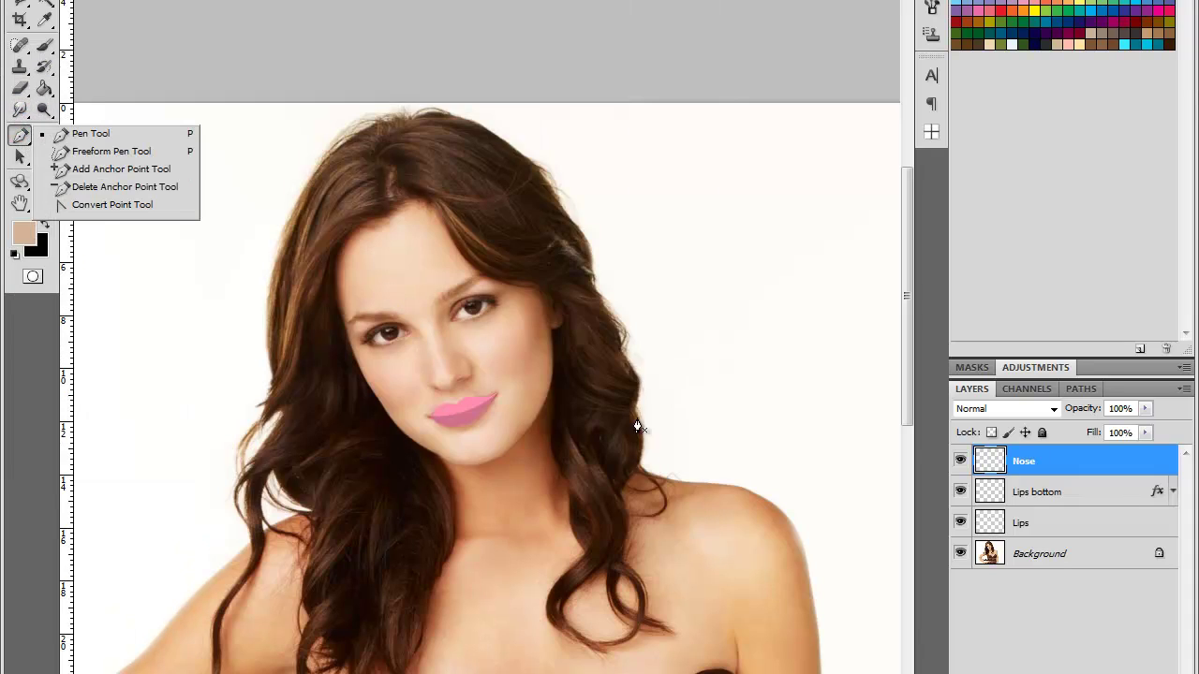
click(960, 452)
key(ctrl+plus)
key(ctrl+plus)
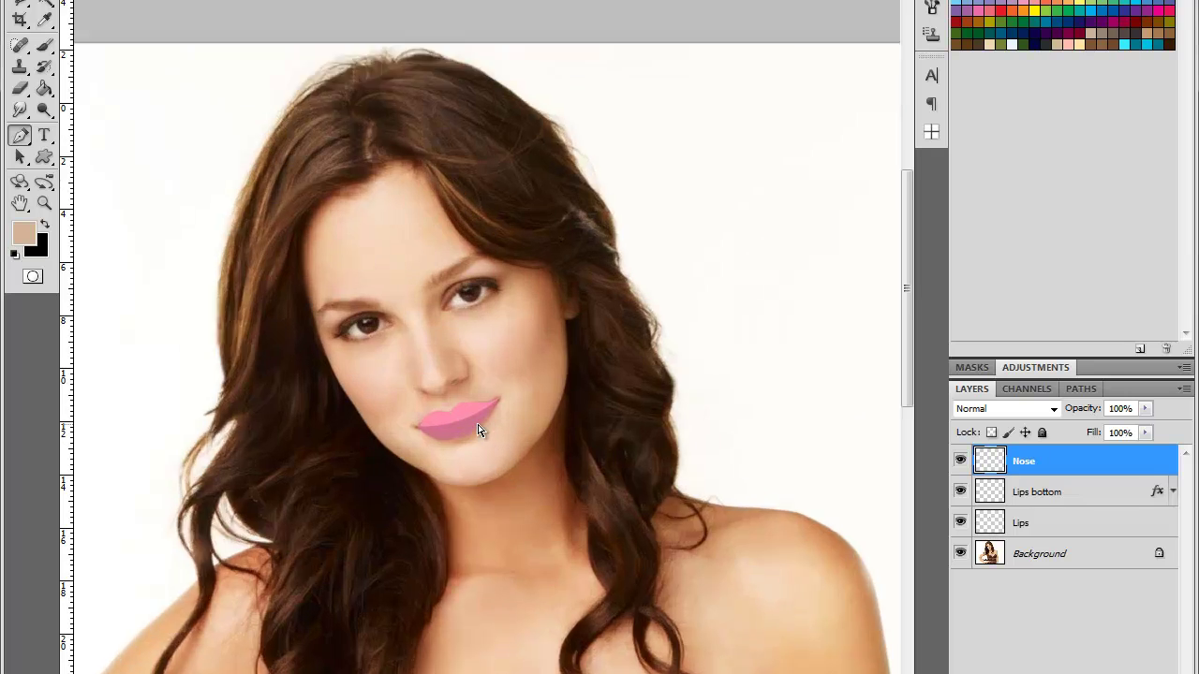
click(254, 231)
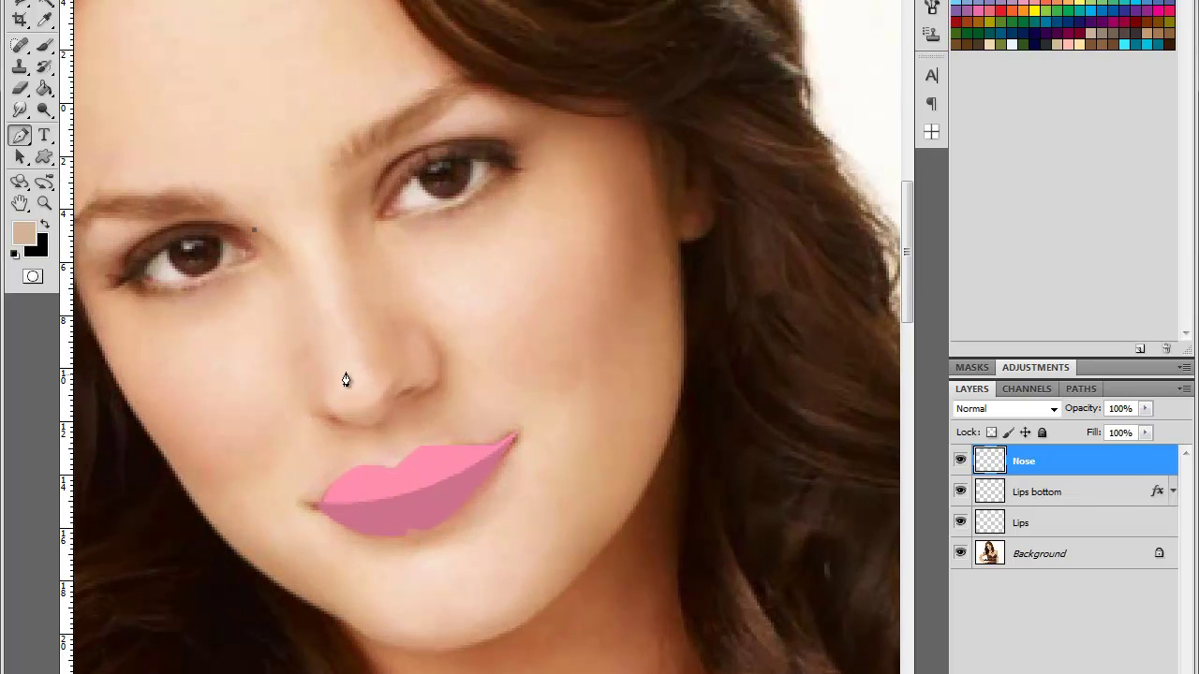
drag(314, 364, 306, 454)
alt+click(313, 413)
drag(394, 428, 397, 427)
key(ctrl+z)
drag(364, 428, 407, 432)
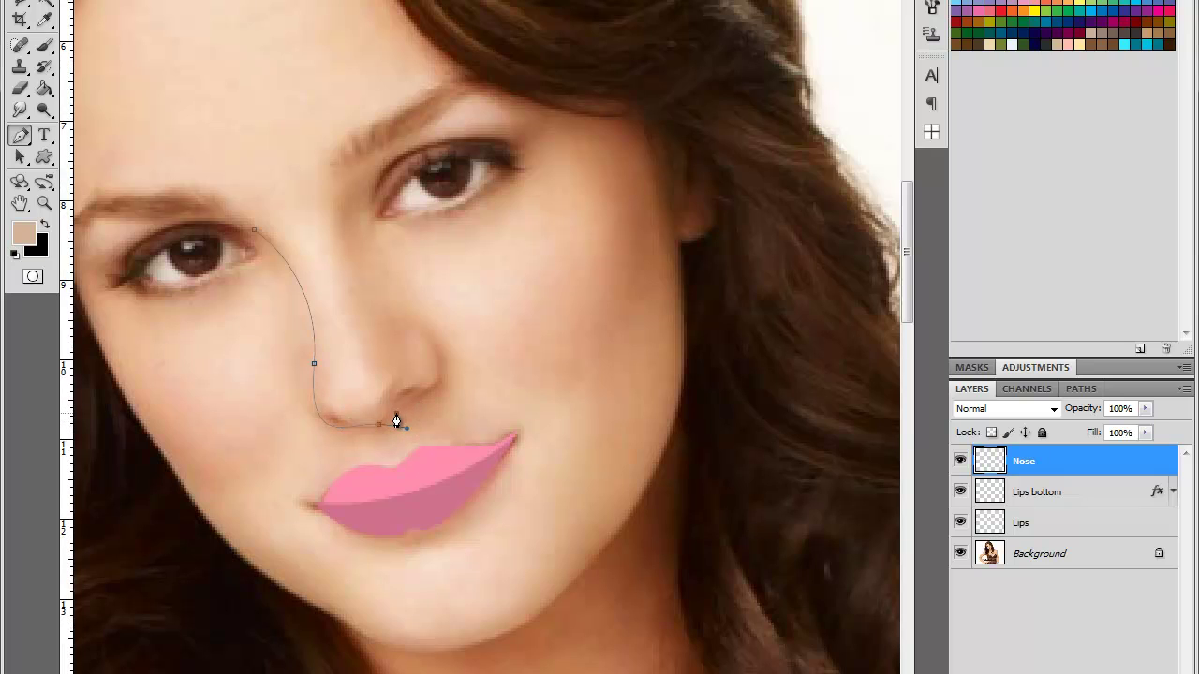
drag(408, 413, 490, 375)
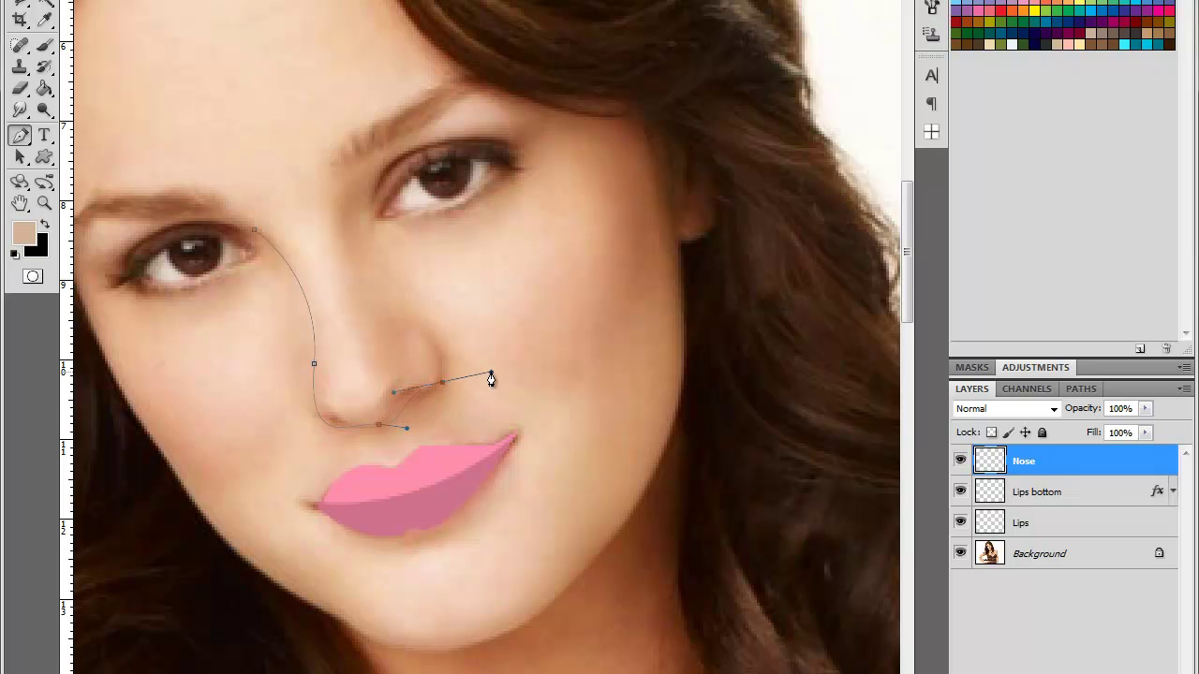
alt+click(445, 385)
drag(418, 327, 386, 316)
- Stroke the nose path using the Brush with Simulate Pressure enabled, and delete the path
right_click(394, 426)
click(502, 575)
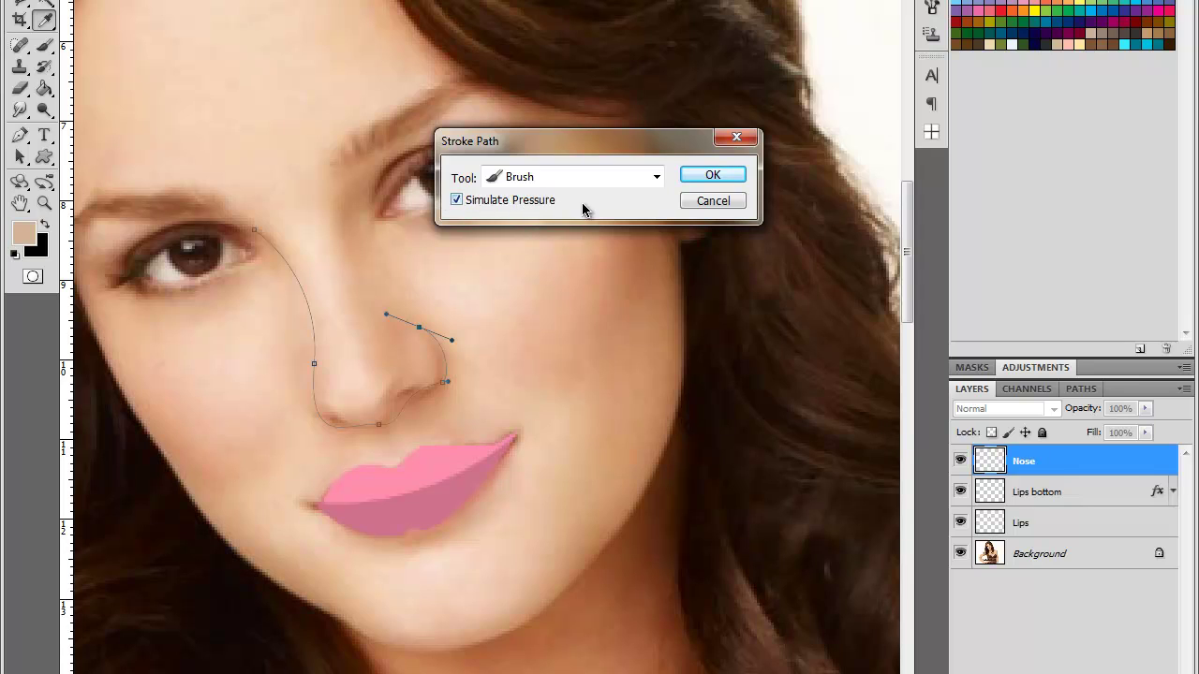
click(719, 177)
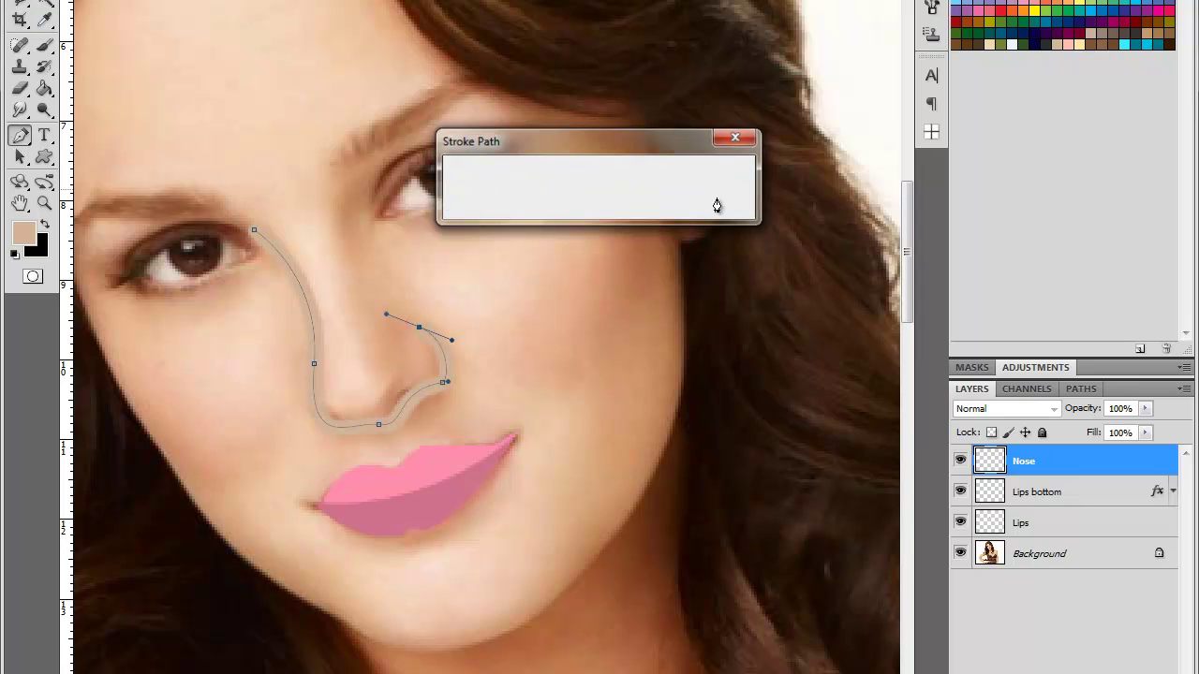
right_click(458, 446)
click(492, 469)
- Hide the Background layer to inspect the nose outline beside the lips, and show it again
key(ctrl+minus)
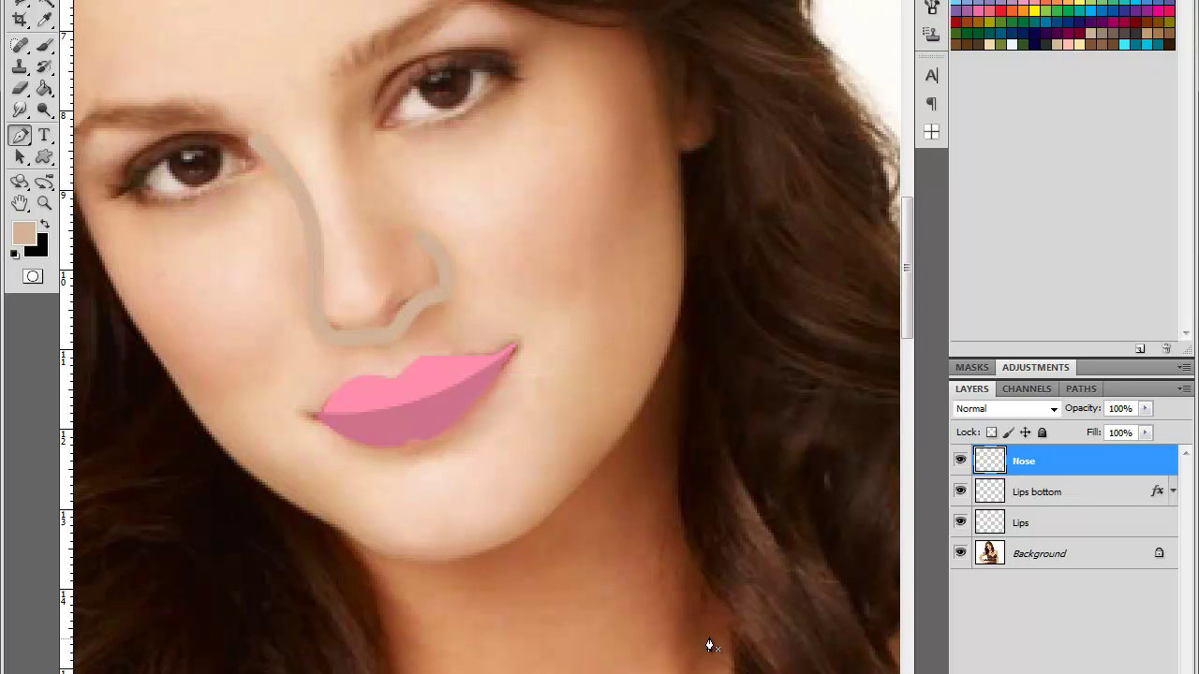
key(ctrl+minus)
click(961, 553)
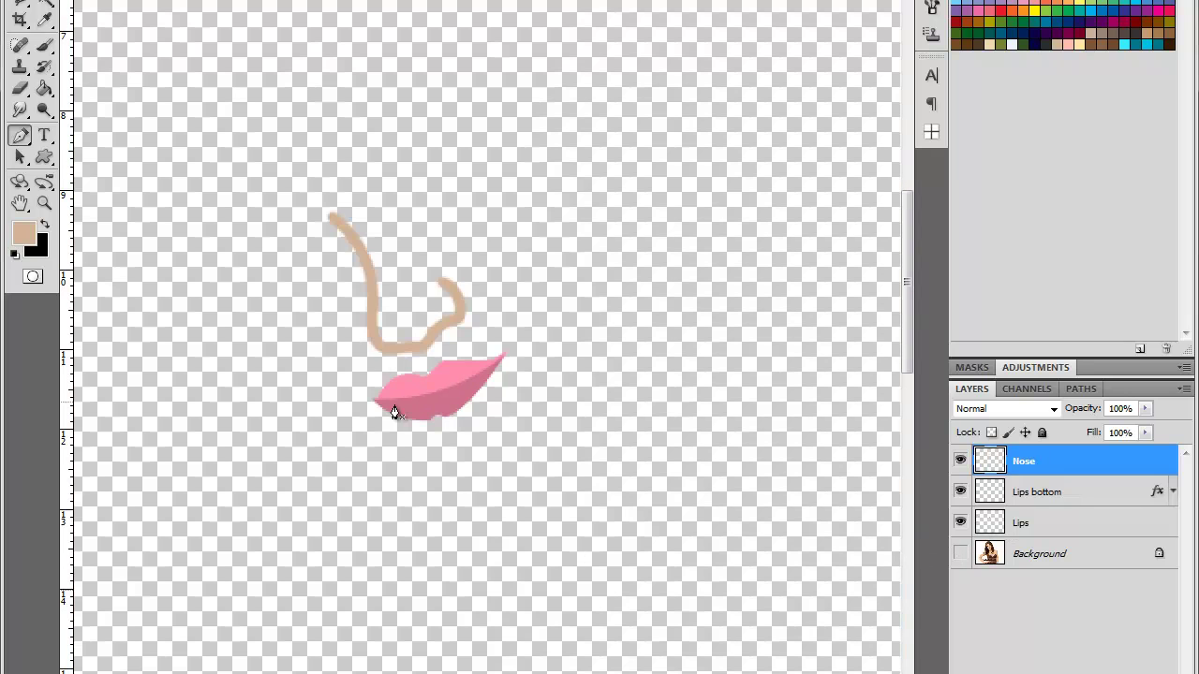
click(960, 553)
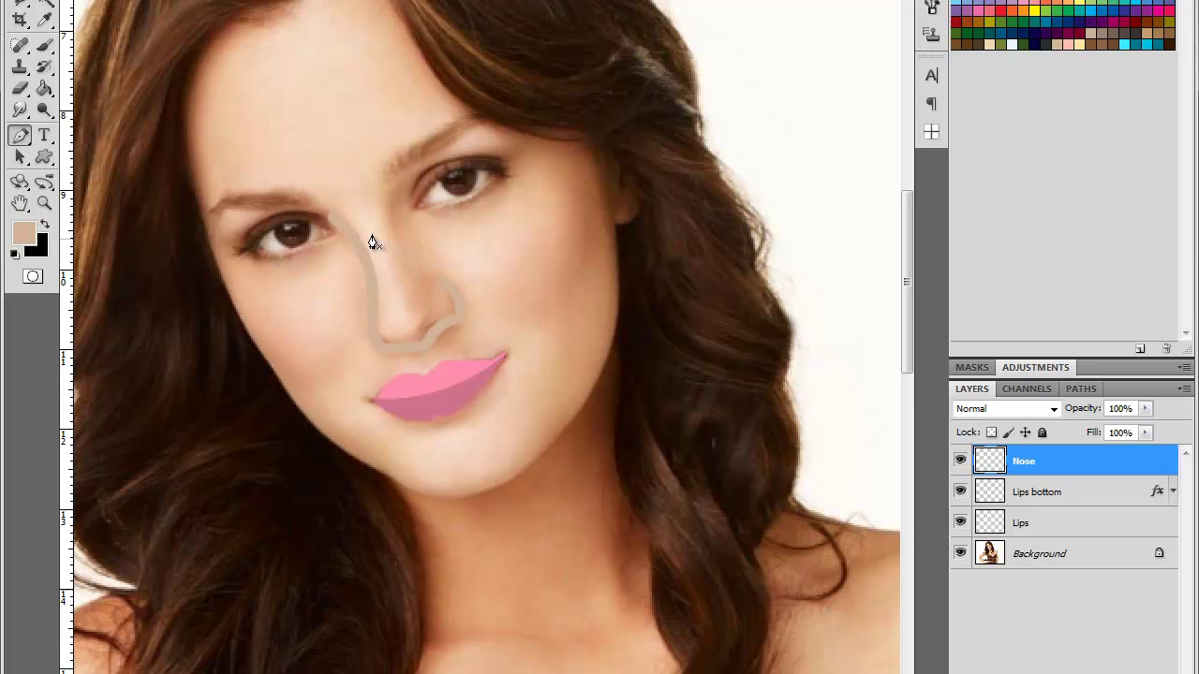
- Undo the thick nose stroke and the path deletion
key(Return)
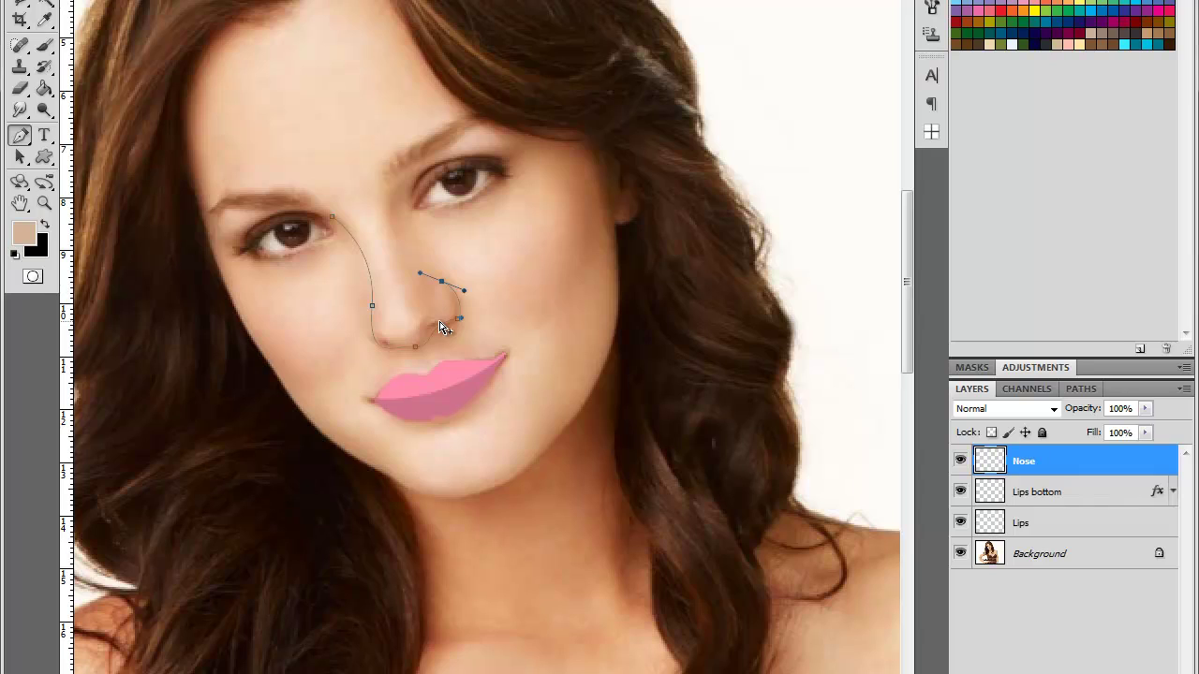
click(444, 328)
drag(441, 281, 455, 296)
- Select the Brush tool and reduce its size for a thinner nose outline
right_click(44, 44)
click(103, 43)
click(178, 2)
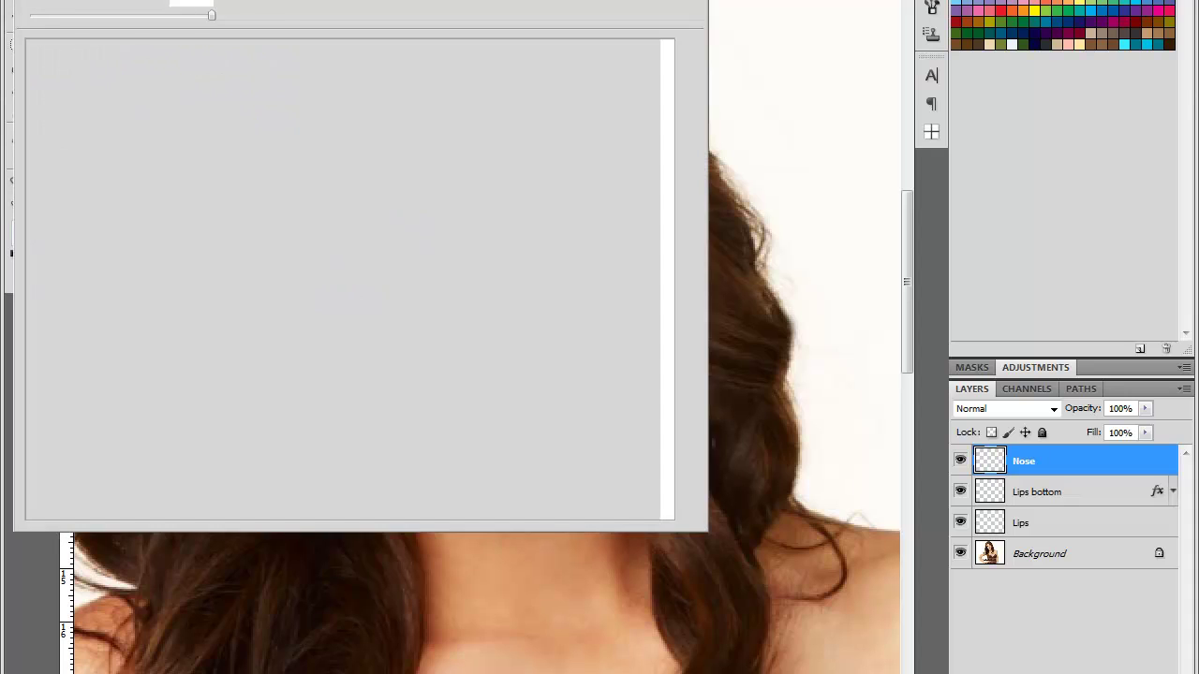
key(Escape)
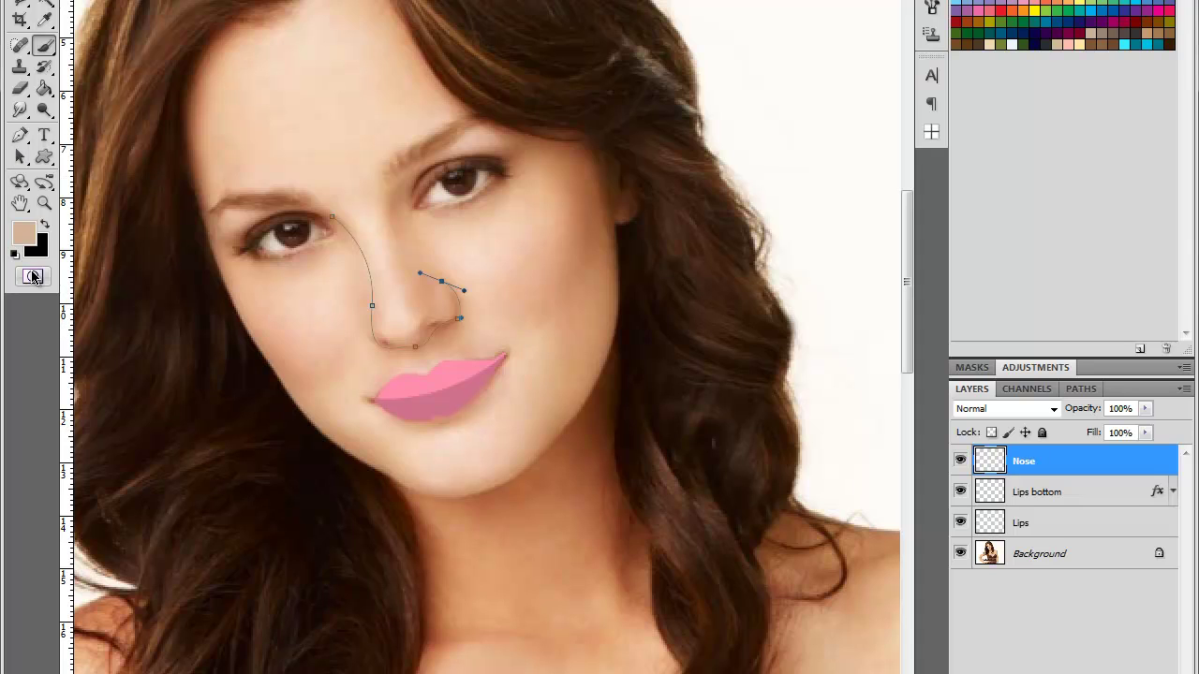
- Stroke the nose path with the thinner Brush on the Nose layer and delete the path
key(p)
right_click(274, 368)
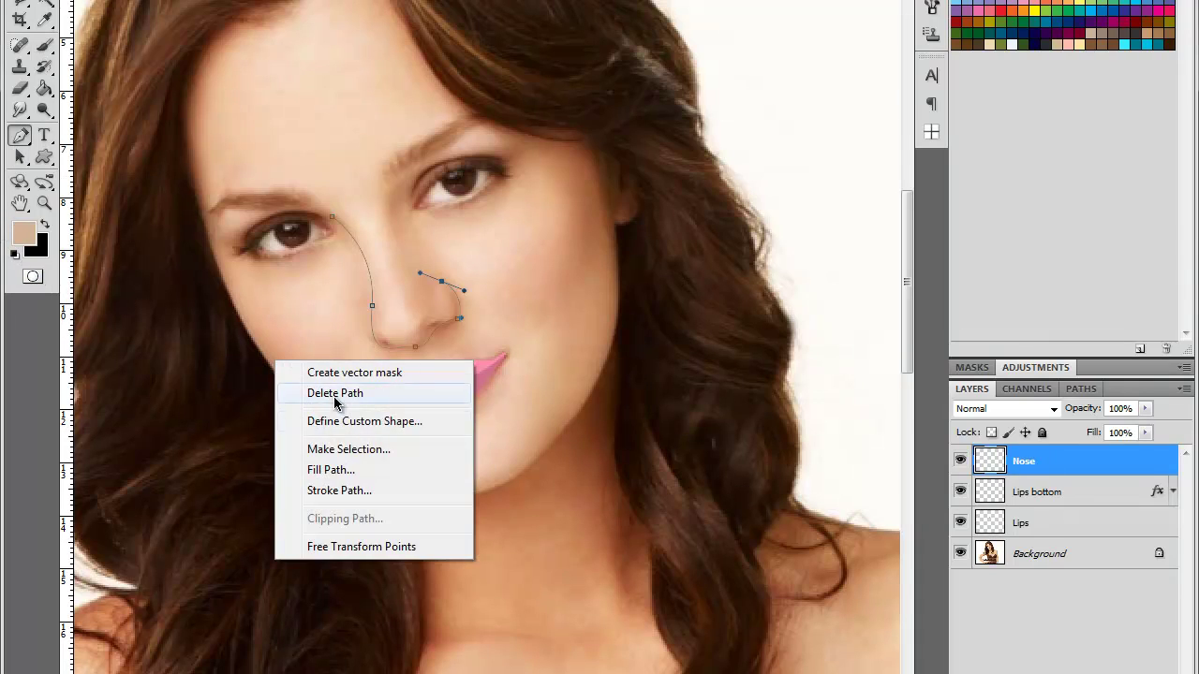
click(334, 491)
click(705, 180)
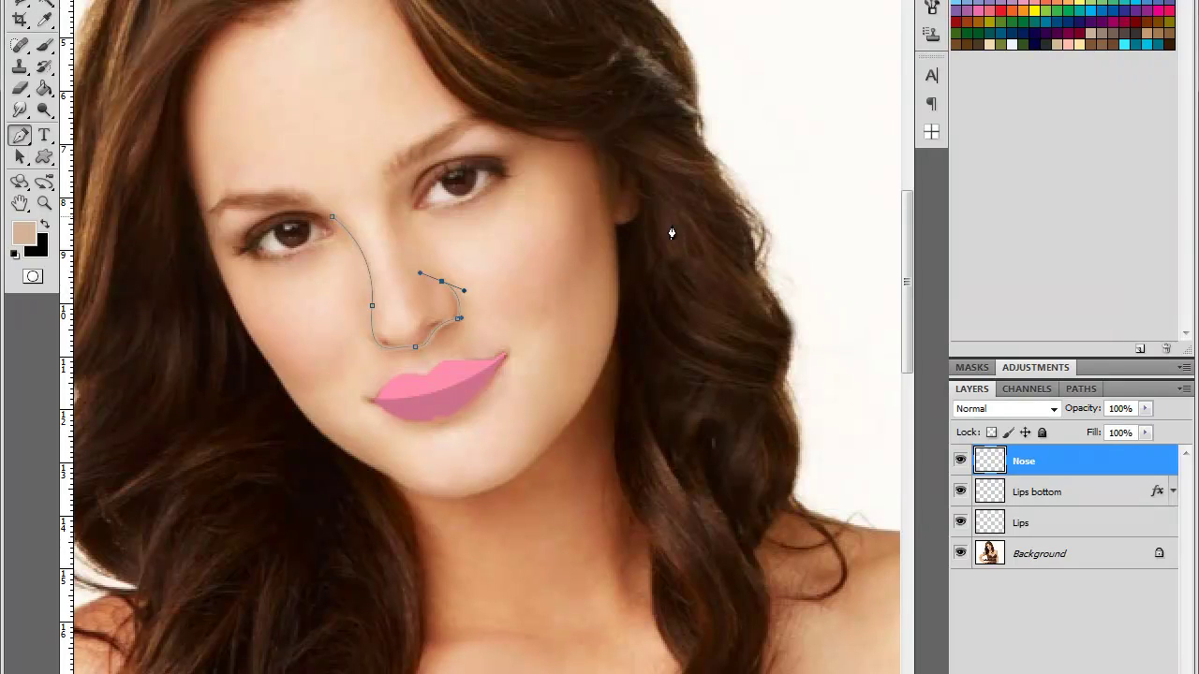
right_click(495, 327)
click(570, 352)
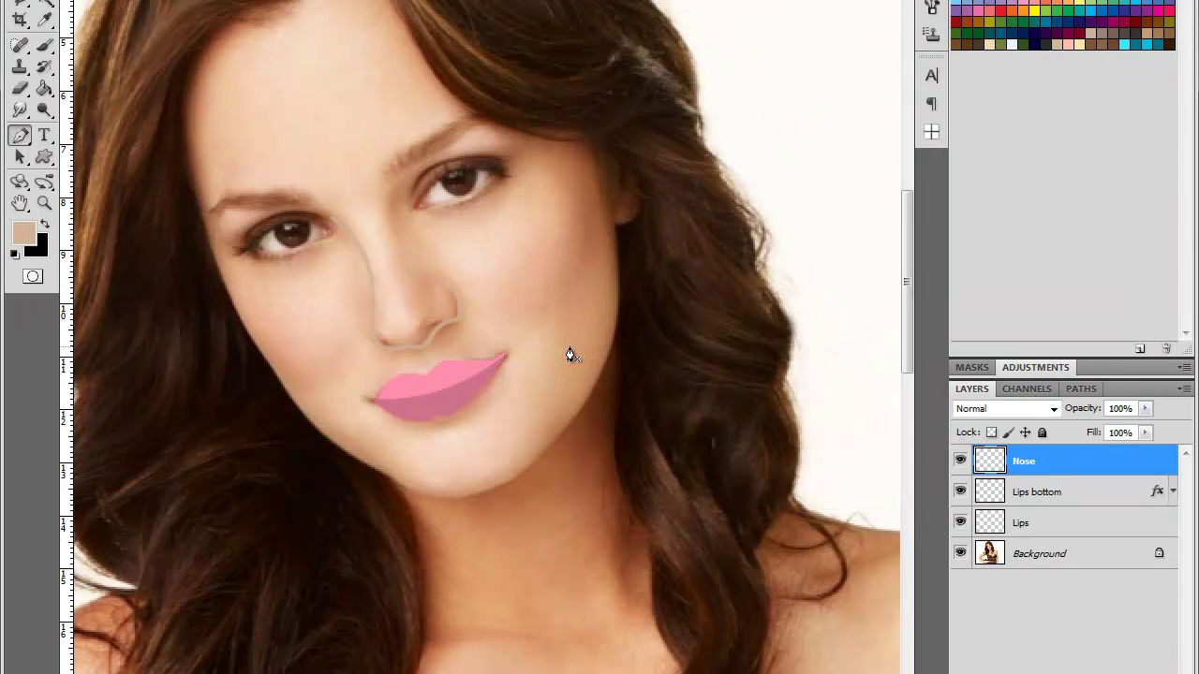
- Hide the Background layer to check the thinner nose outline on its own, and show the photo again
click(960, 553)
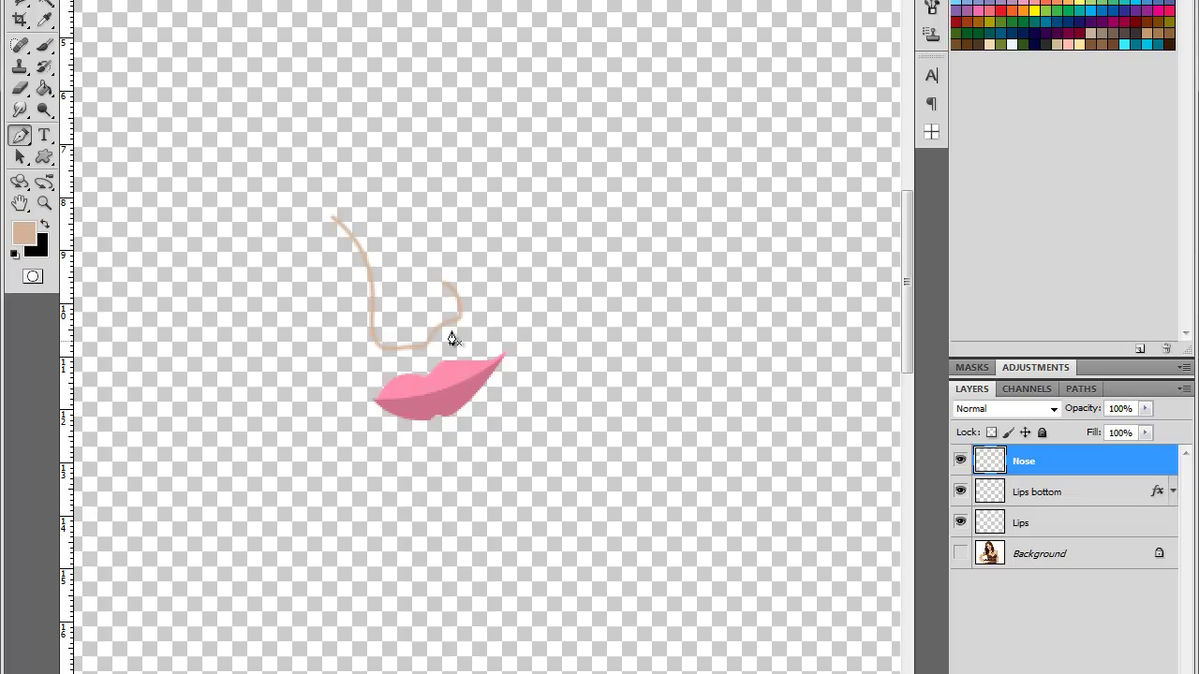
click(960, 554)
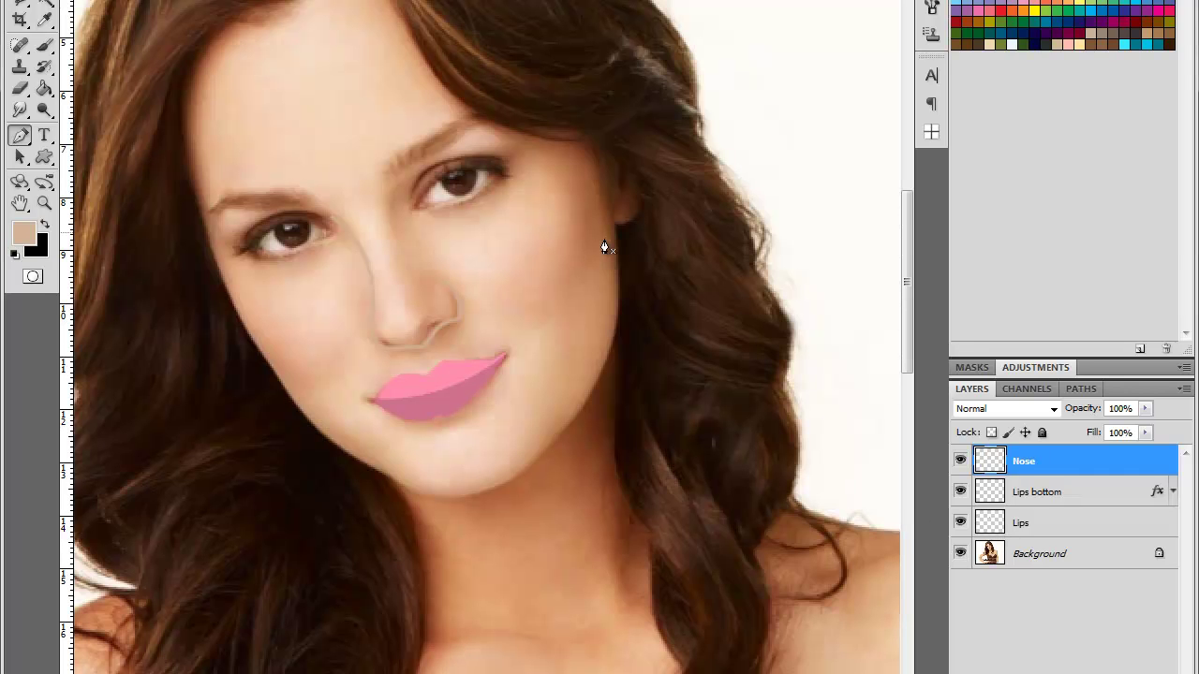
scroll(546, 354, up, 2)
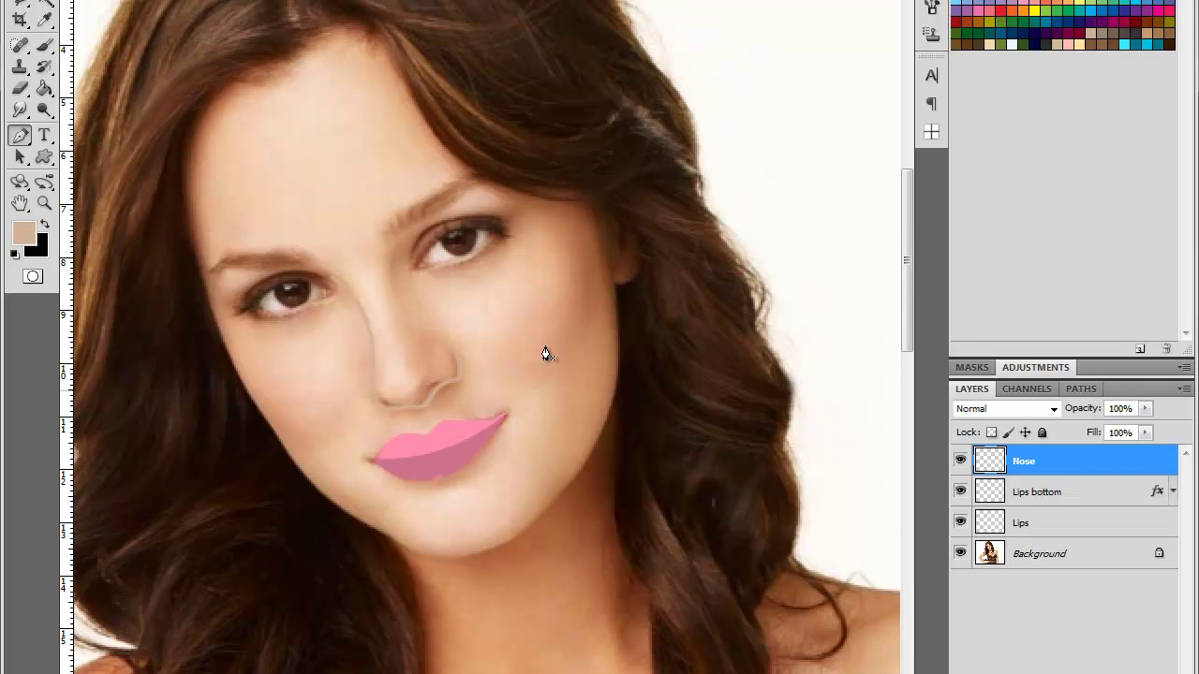
scroll(546, 354, up, 1)
scroll(546, 354, down, 5)
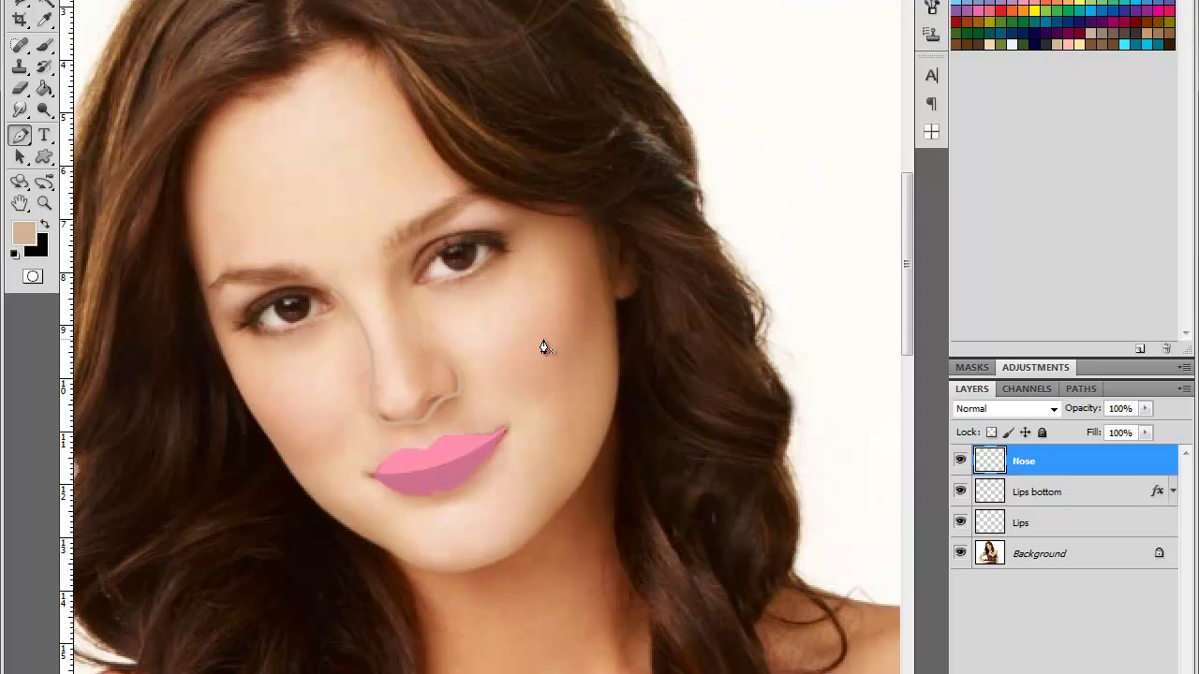
scroll(676, 401, up, 3)
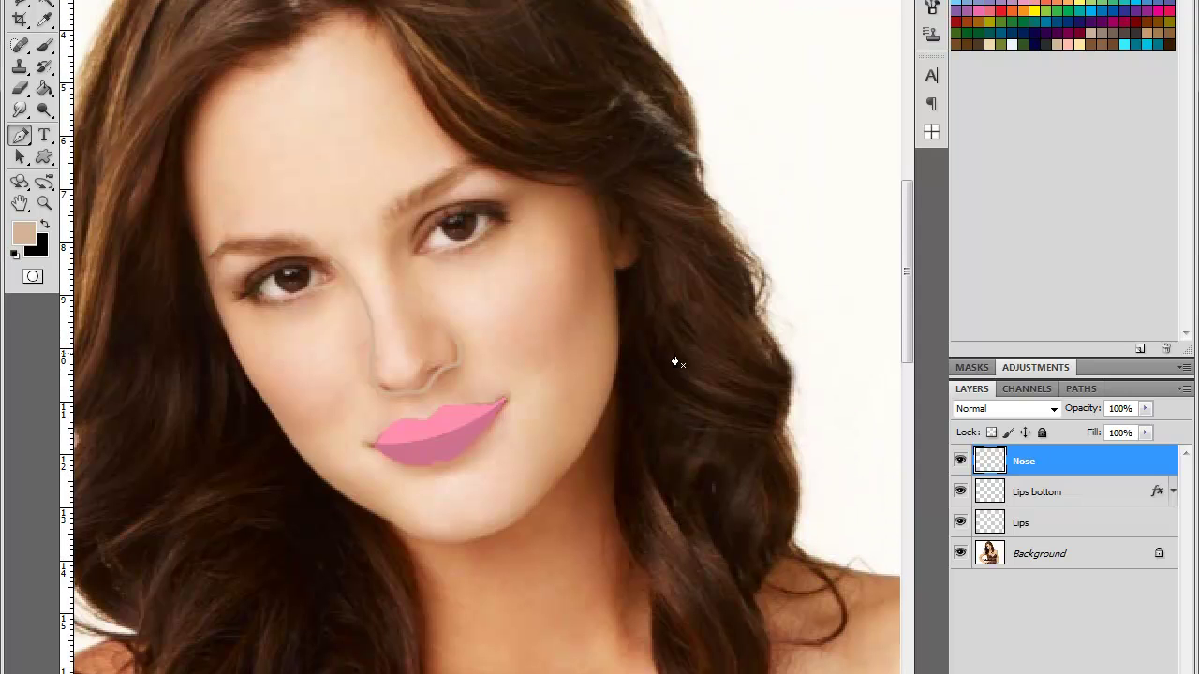
- Hide the Background layer so only the nose outline and lips are displayed in a wider view
key(ctrl+minus)
key(ctrl+minus)
click(960, 553)
key(ctrl+plus)
key(ctrl+plus)
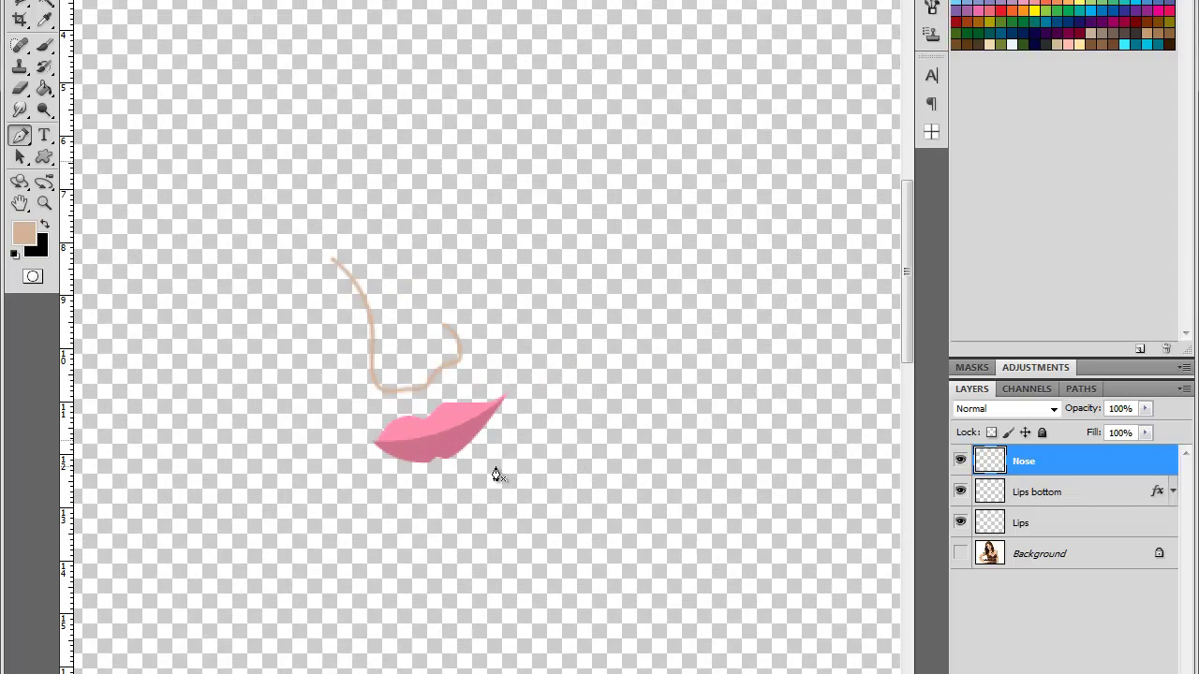
key(ctrl+minus)
key(z)
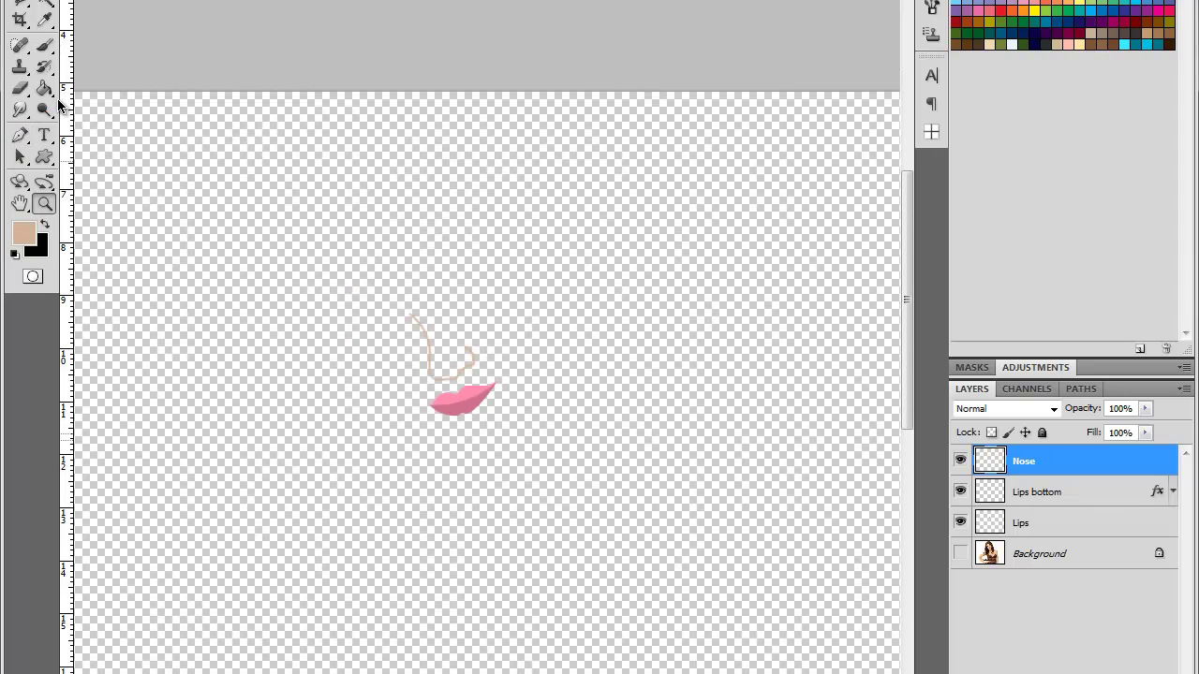
- Make black the foreground colour, create a new layer, and place it between the Lips and Background layers
key(x)
key(ctrl+shift+n)
key(Return)
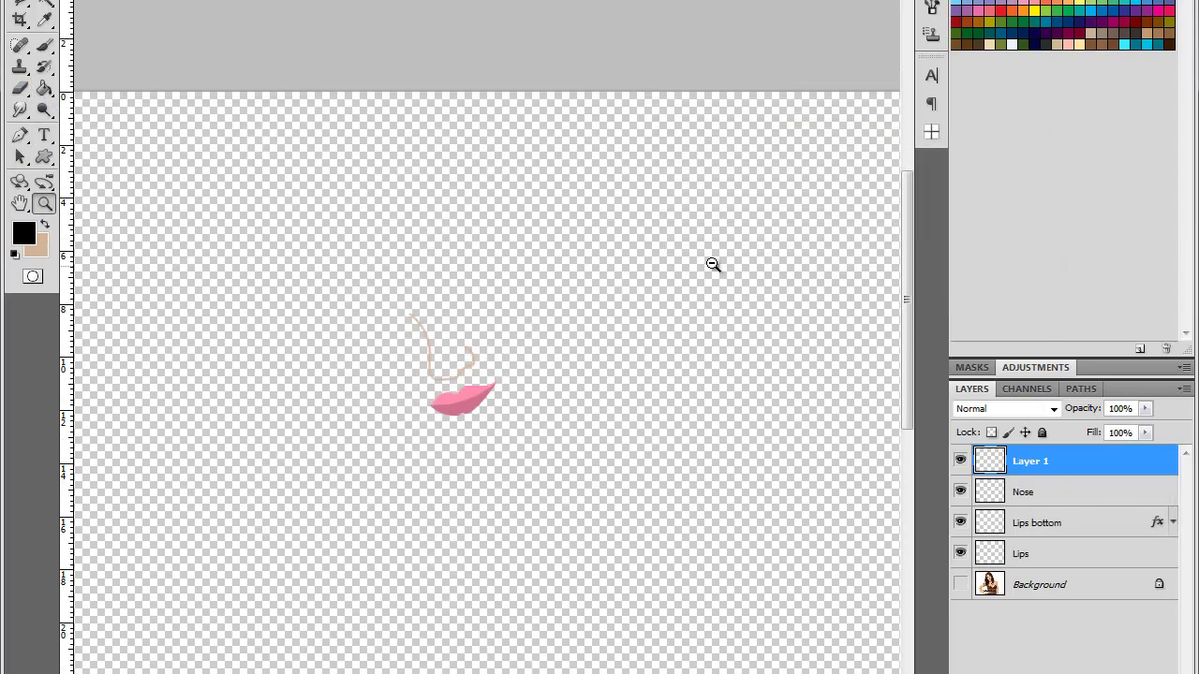
drag(1058, 469, 1058, 575)
drag(1039, 474, 1058, 570)
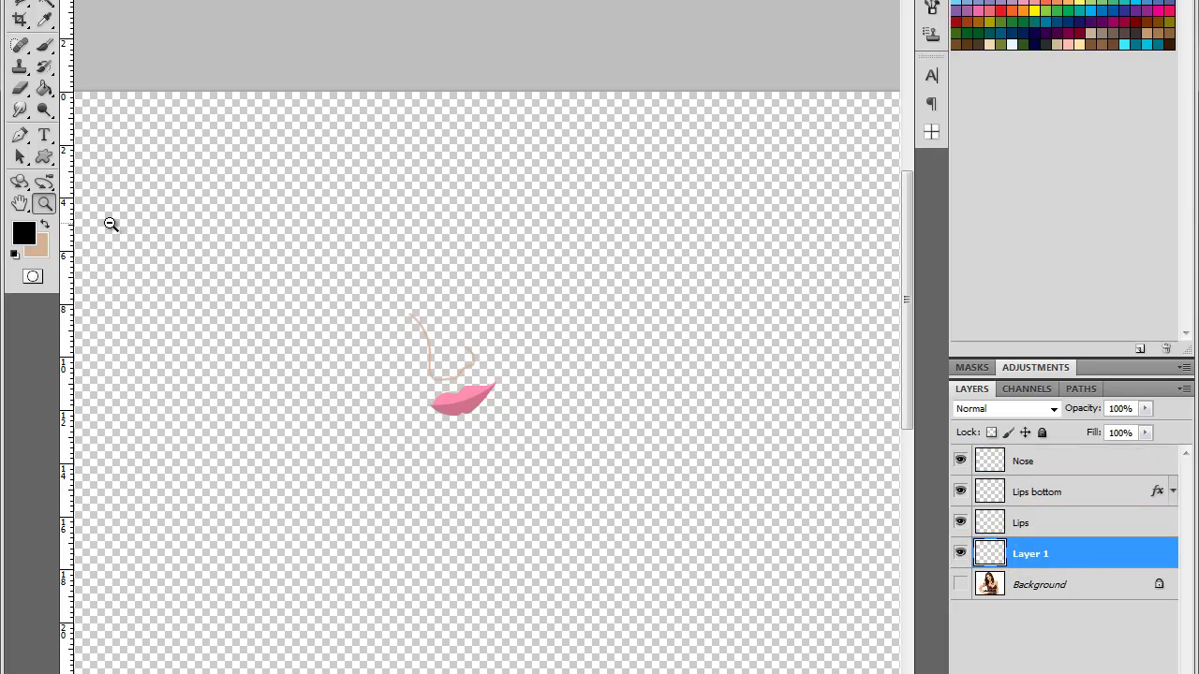
- Fill the new layer with black using the Paint Bucket and check the nose and lips against it
drag(44, 88, 97, 110)
click(495, 325)
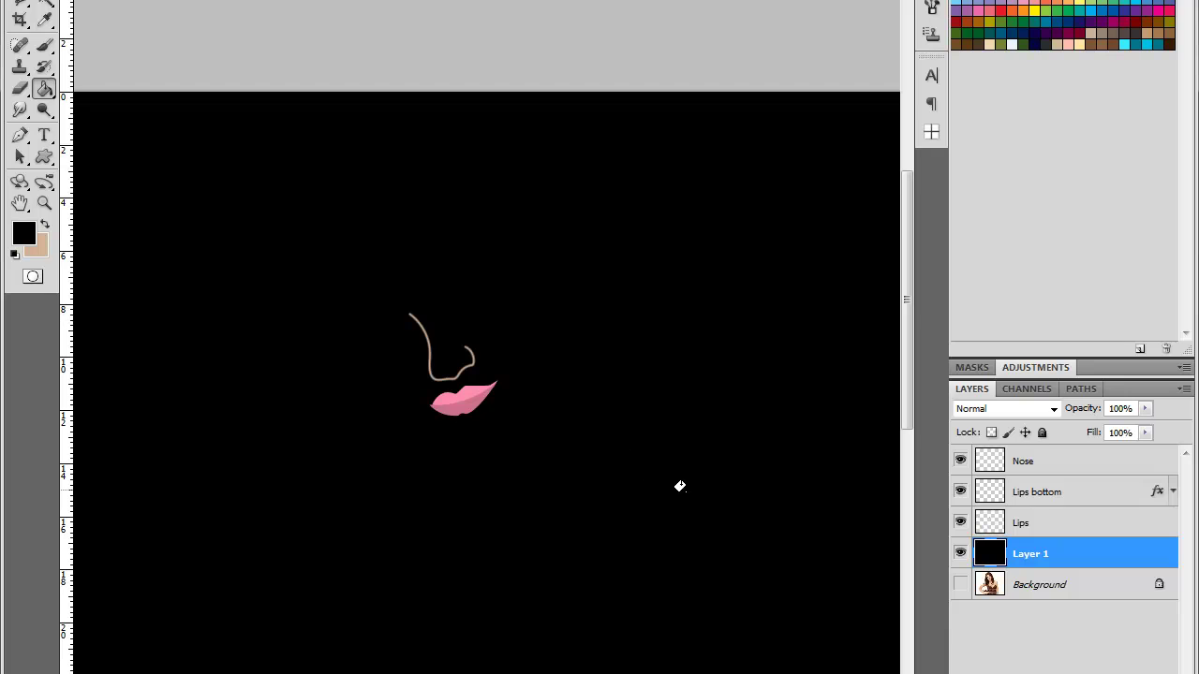
scroll(422, 455, up, 3)
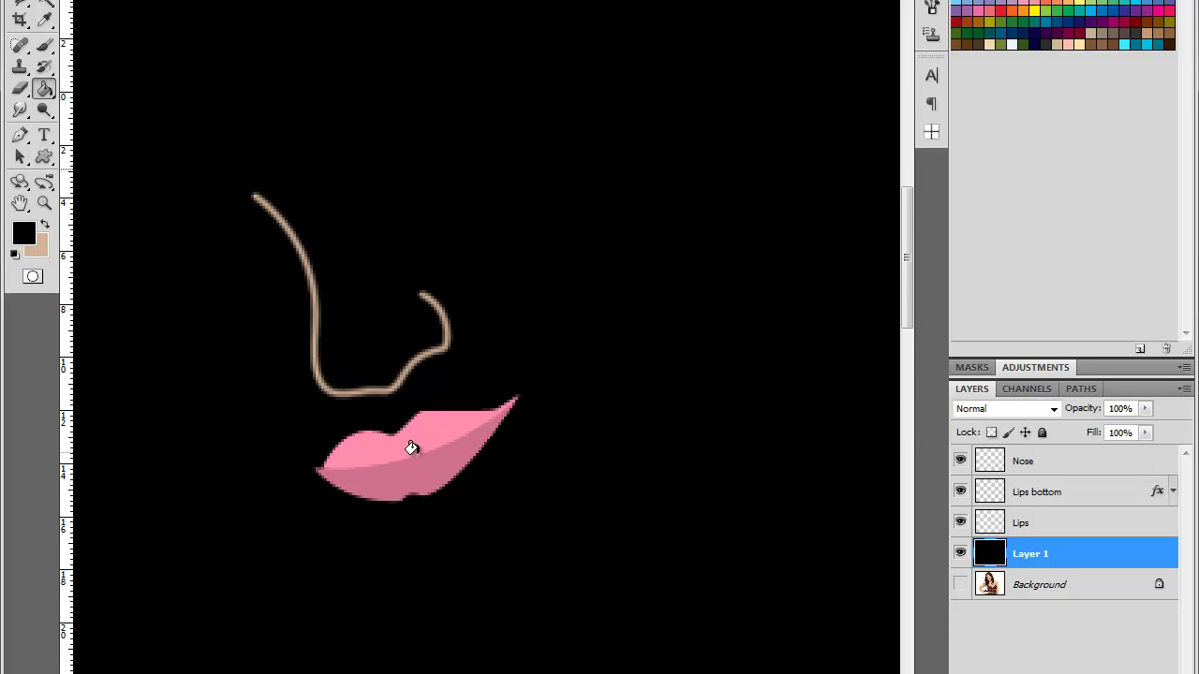
scroll(412, 423, down, 3)
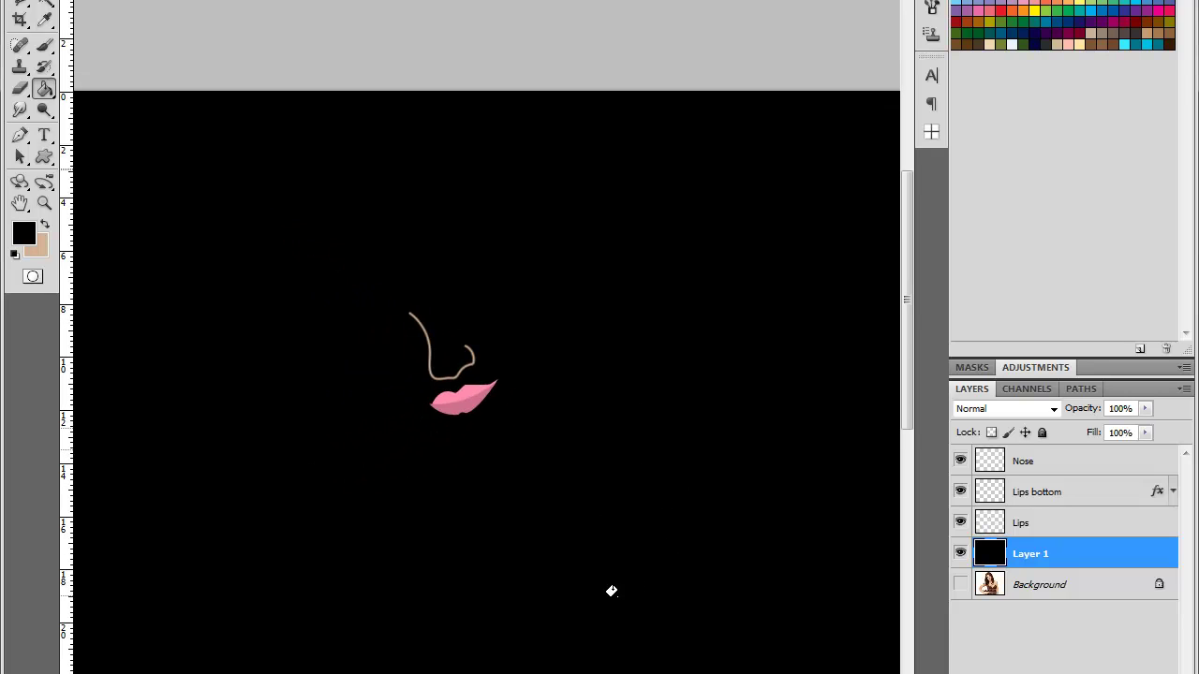
scroll(610, 591, up, 1)
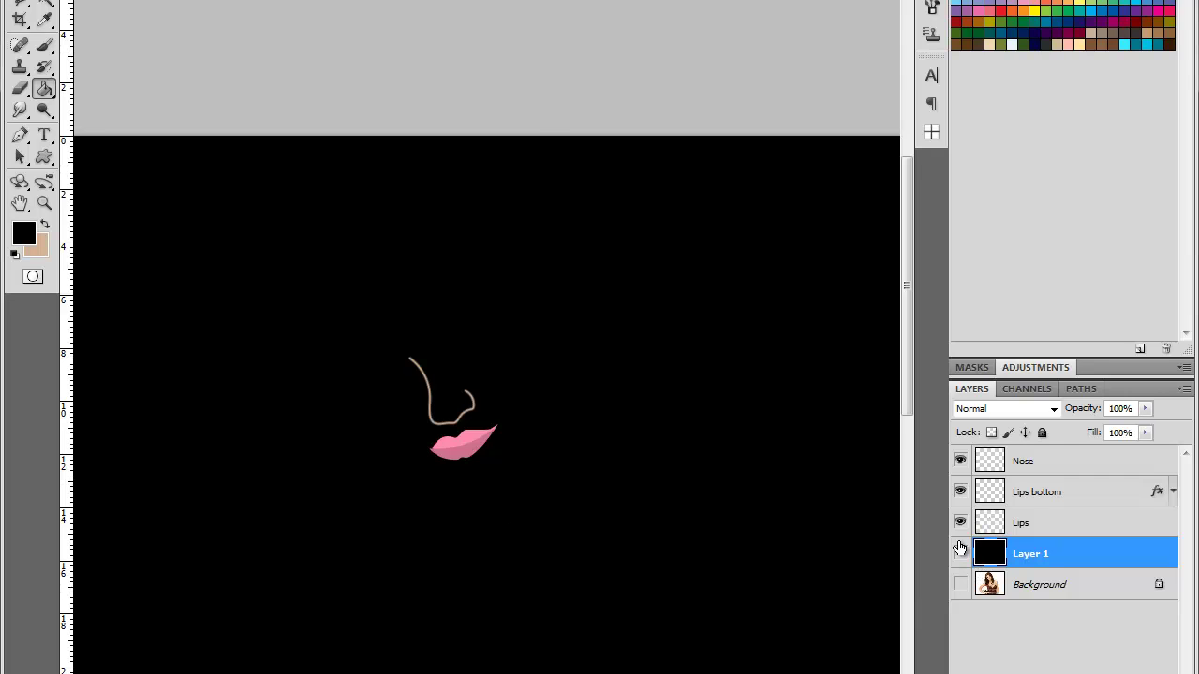
- Hide the black layer and show the Background photo
click(960, 553)
click(960, 584)
scroll(656, 634, down, 5)
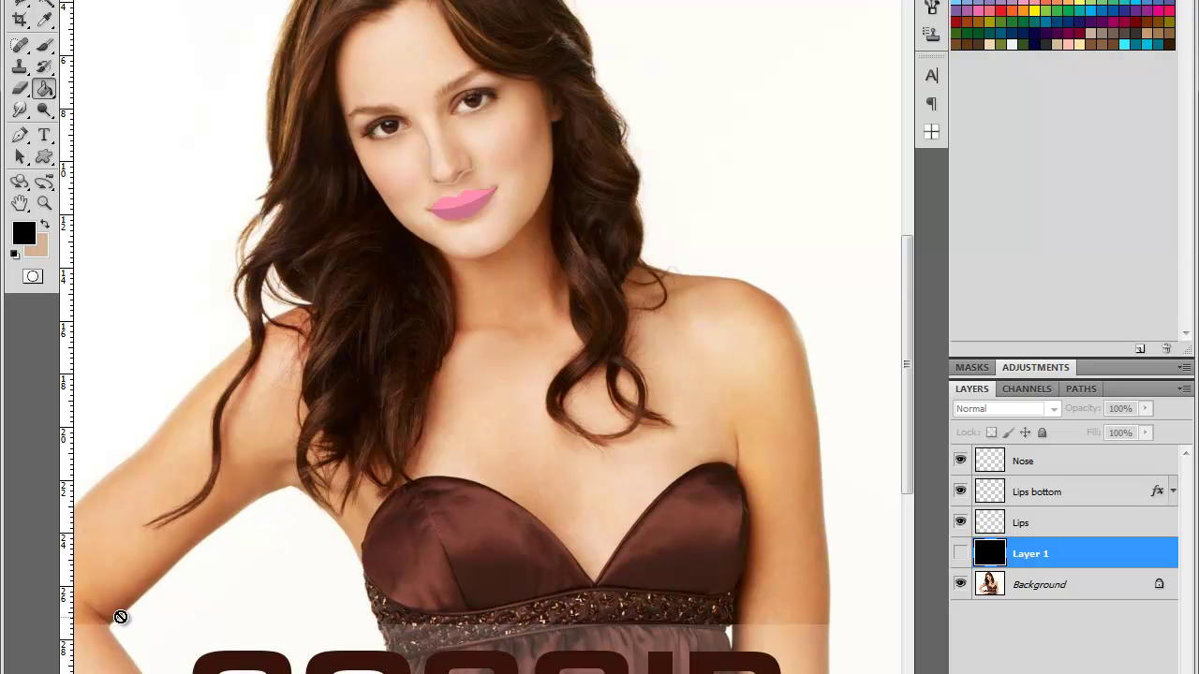
- Examine the arms, hand, dress, hair and face in the portrait photo as areas for tracing
scroll(417, 600, down, 1)
scroll(394, 543, down, 1)
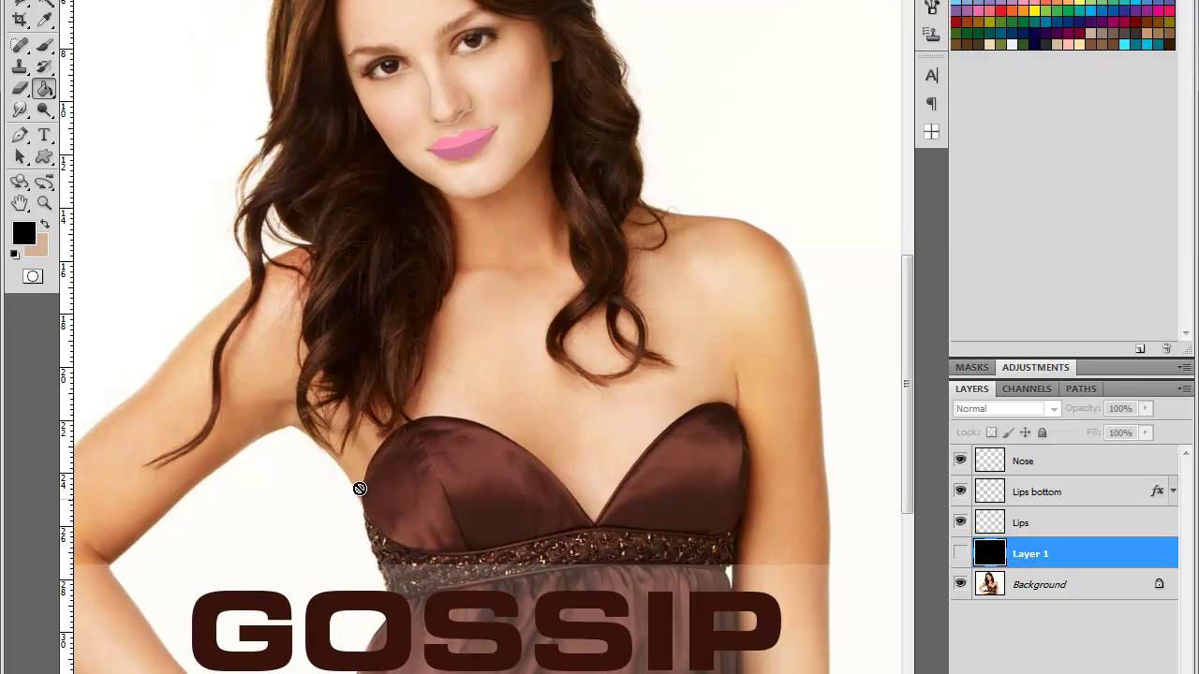
click(380, 469)
click(599, 215)
drag(392, 346, 571, 121)
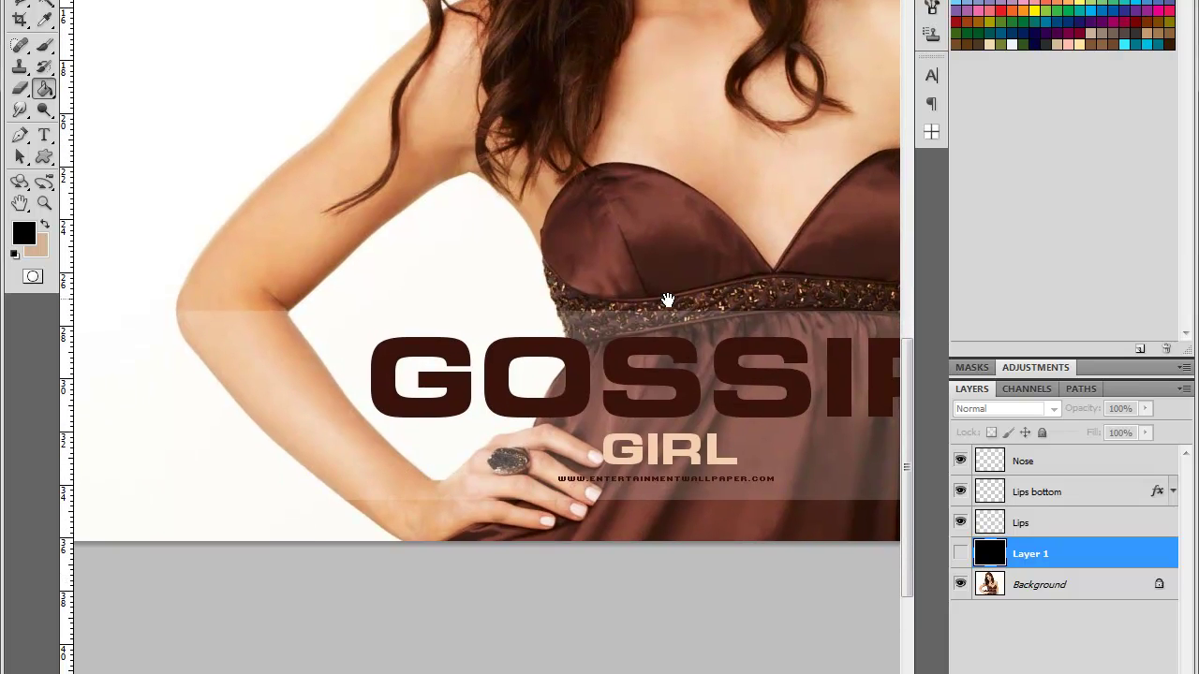
drag(665, 303, 487, 575)
drag(577, 348, 621, 490)
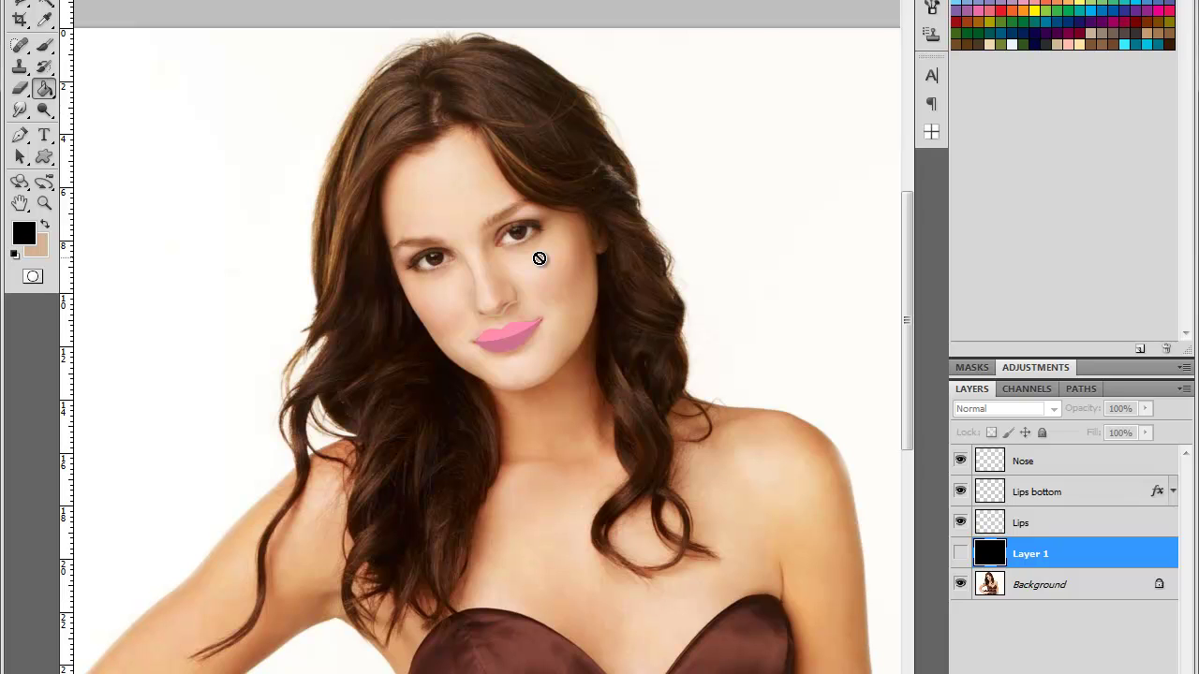
scroll(464, 532, down, 3)
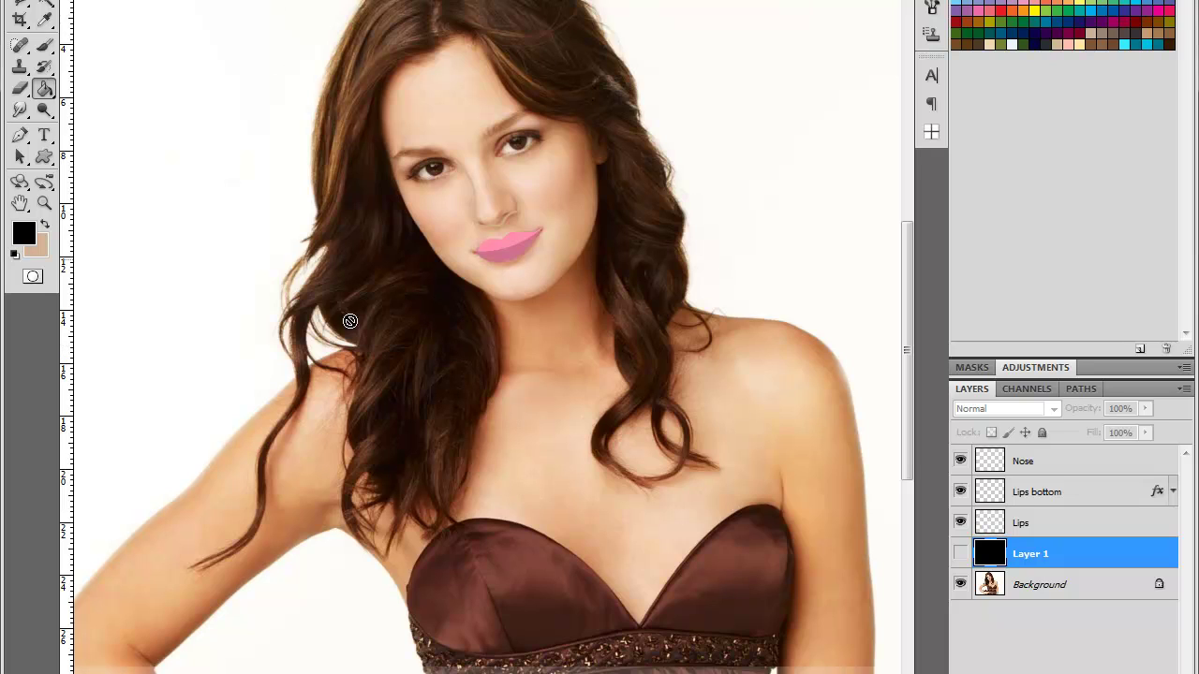
- Show the black layer again to view the nose outline and lips against it
click(960, 554)
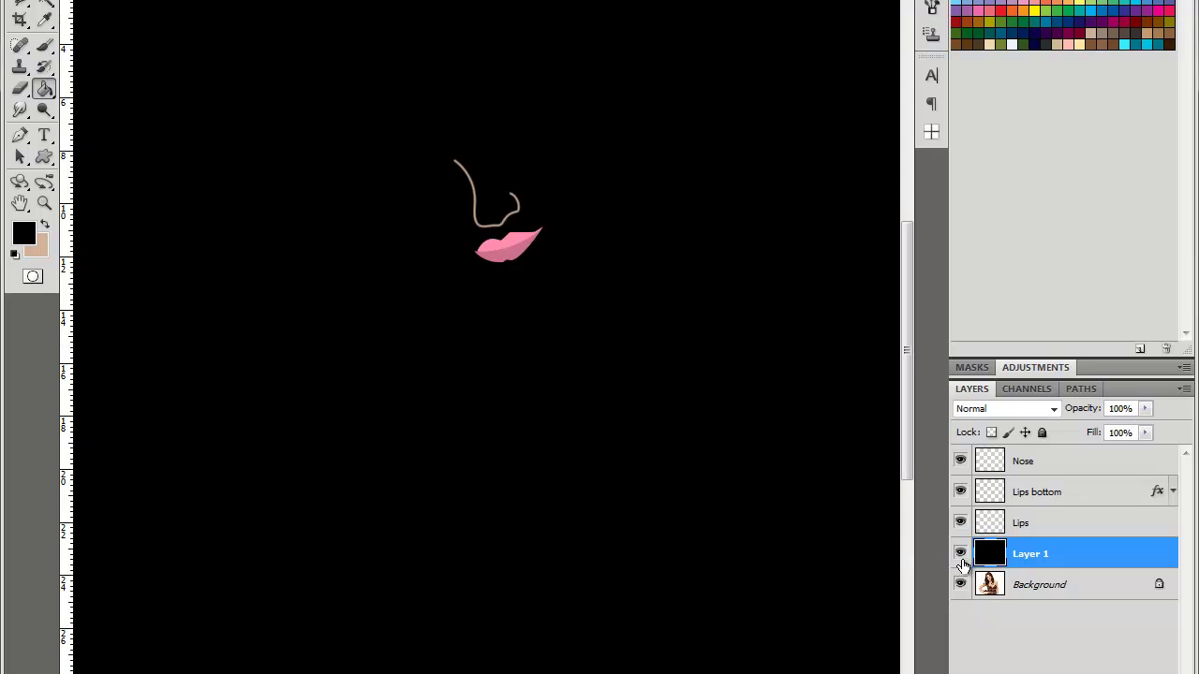
scroll(667, 587, up, 2)
scroll(661, 576, up, 2)
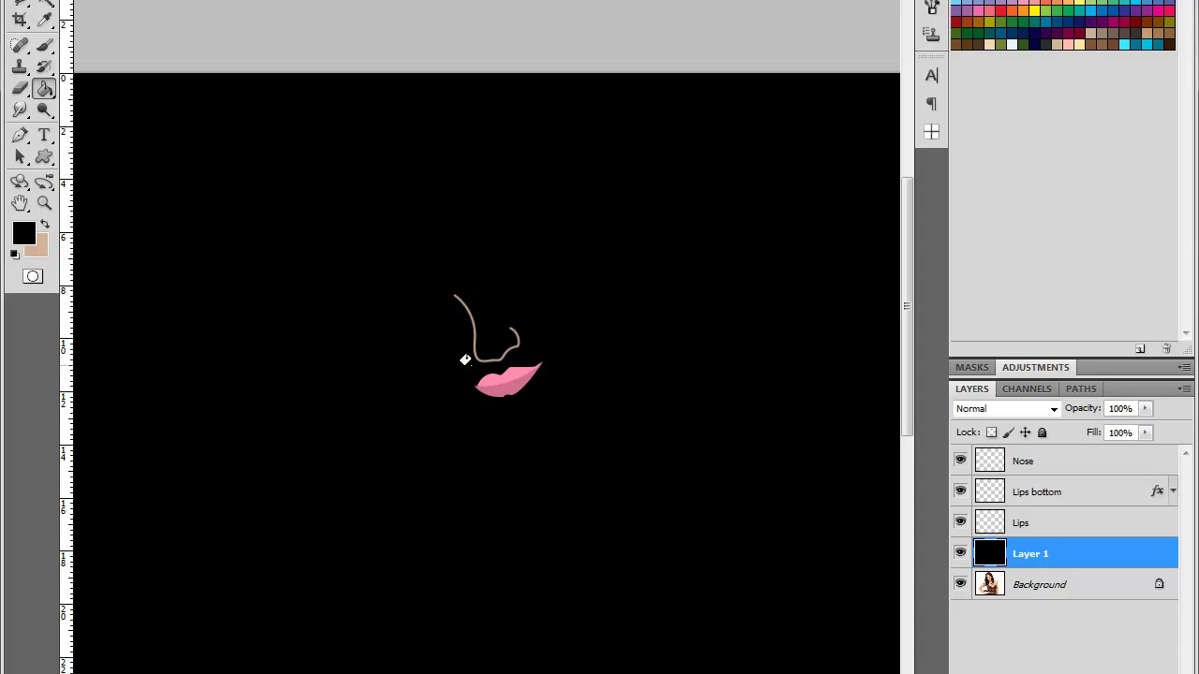